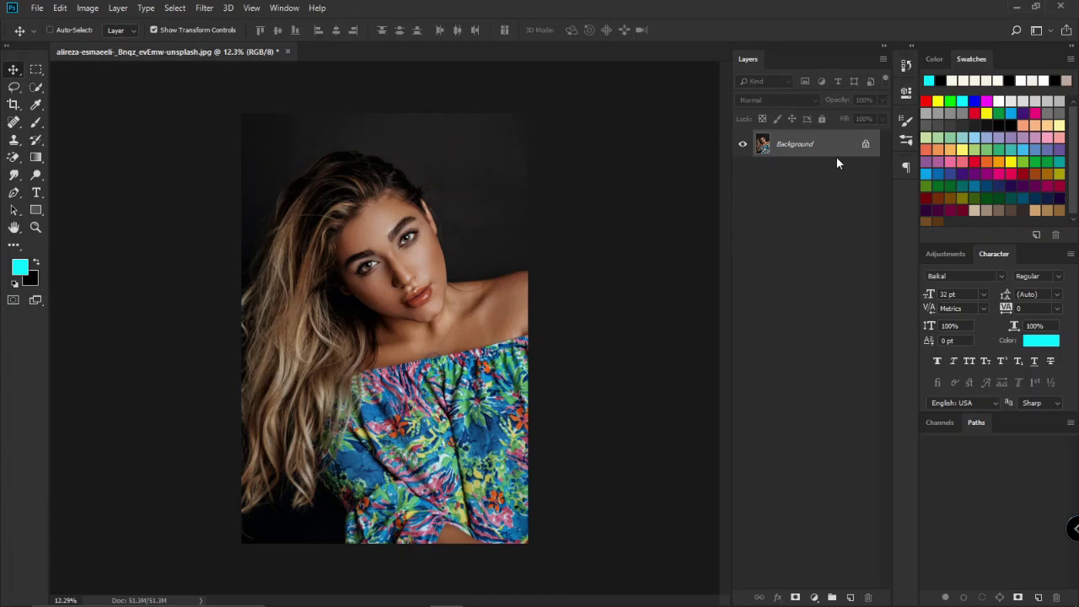
Duplicate the portrait to Layer 1, invert the copy, and set its blend mode to Vivid Light.
{"action": "key", "text": "ctrl+j"}
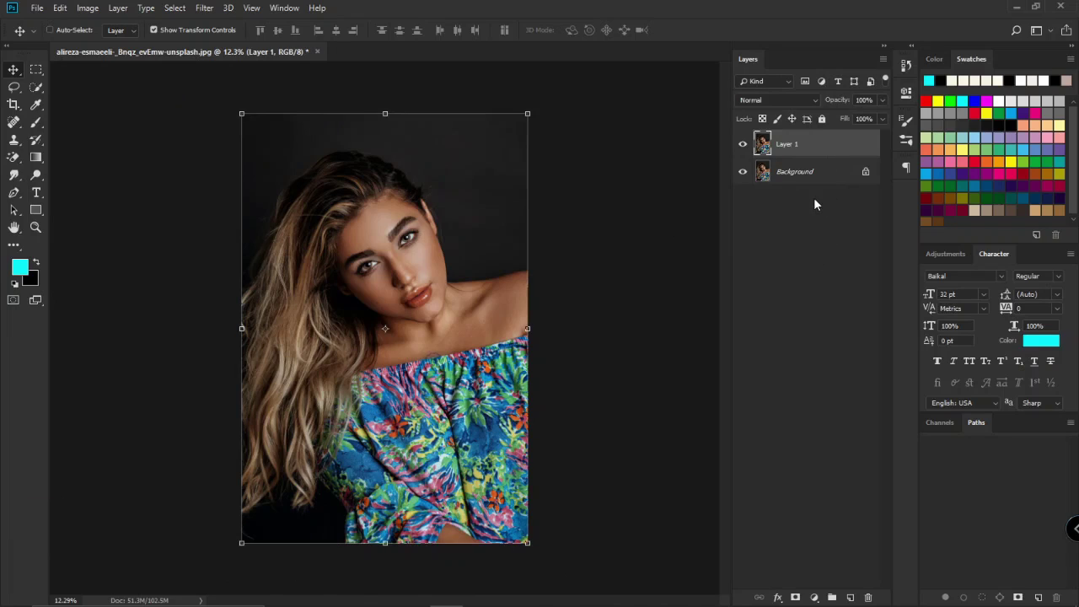
{"action": "key", "text": "ctrl+i"}
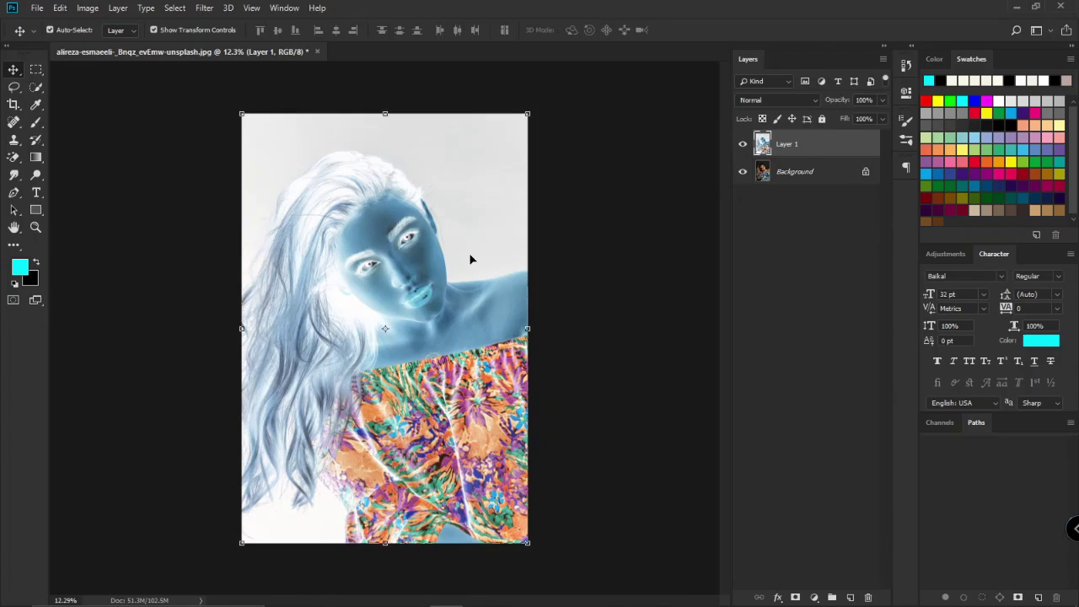
{"action": "left_click", "coordinate": [800, 99]}
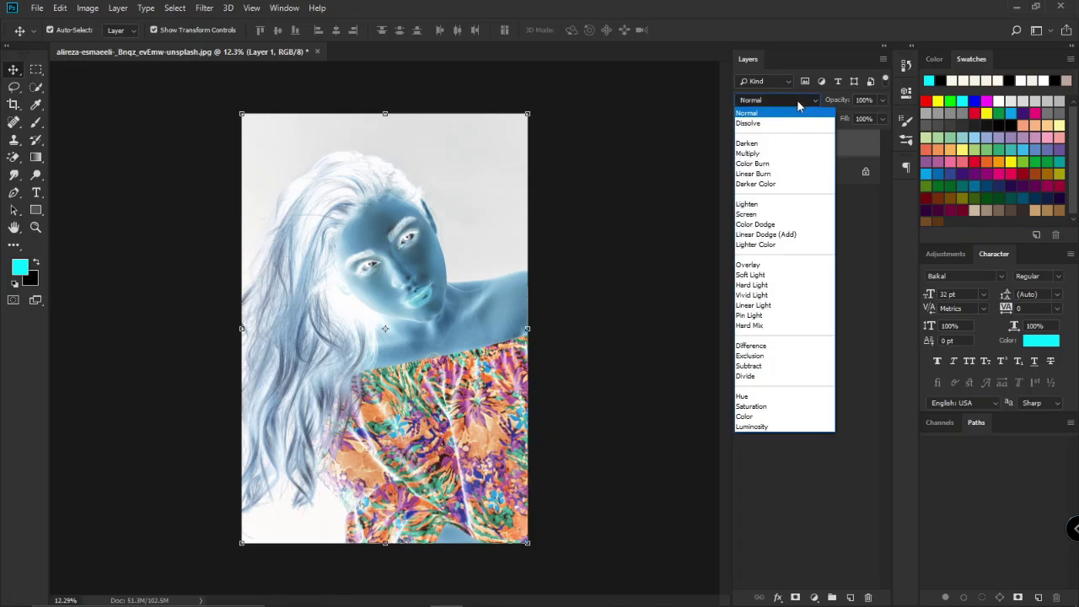
{"action": "left_click", "coordinate": [753, 295]}
{"action": "left_click", "coordinate": [759, 292]}
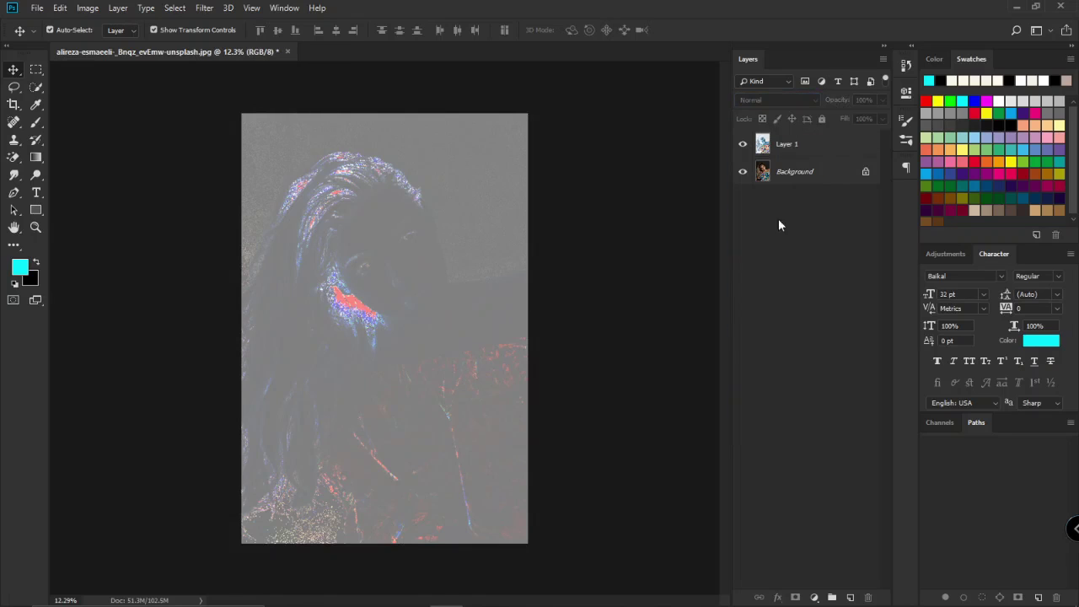
{"action": "left_click", "coordinate": [820, 144]}
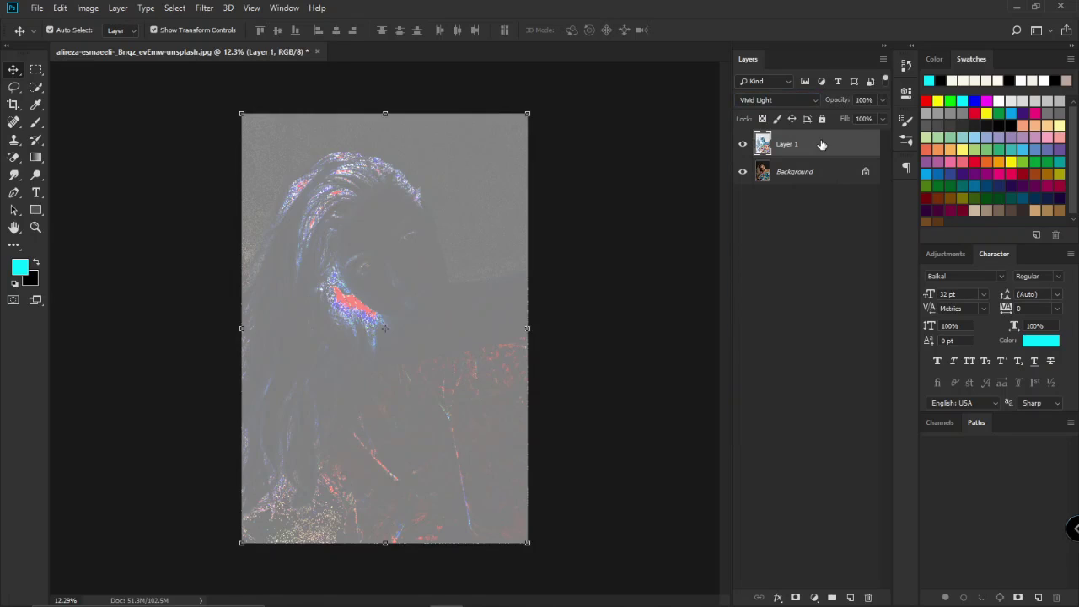
{"action": "left_click", "coordinate": [202, 7]}
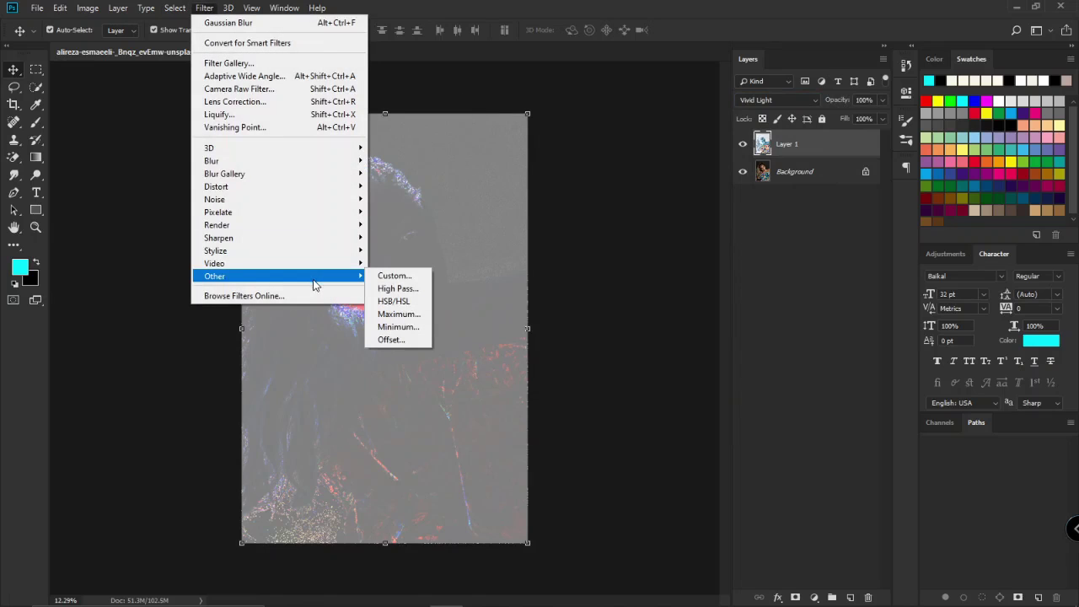
Apply a High Pass filter with a 24-pixel radius to the inverted layer.
{"action": "left_click", "coordinate": [398, 289]}
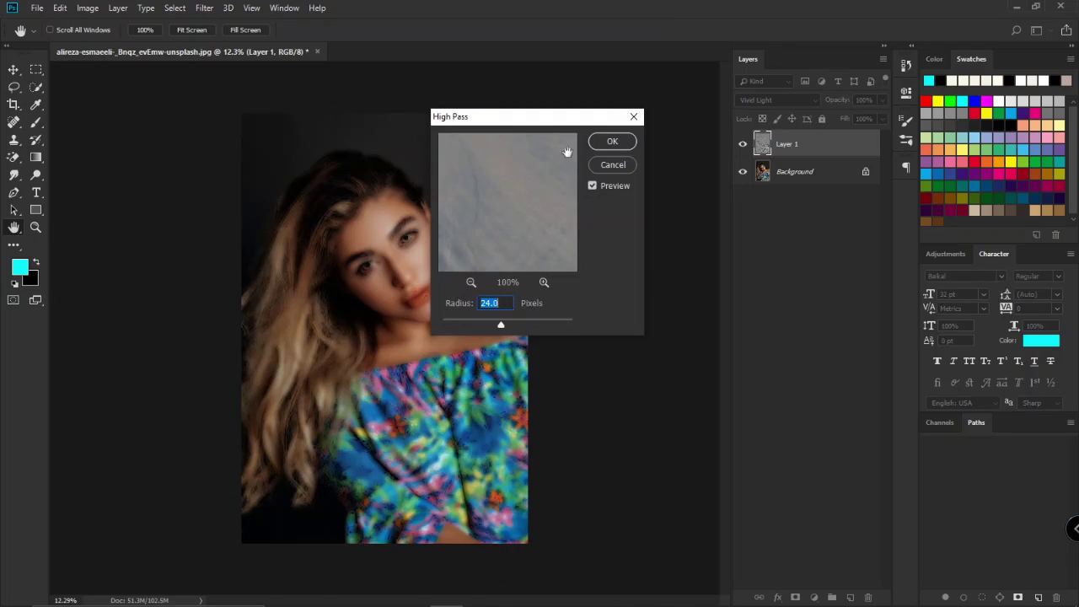
{"action": "left_click", "coordinate": [613, 142]}
{"action": "key", "text": "v"}
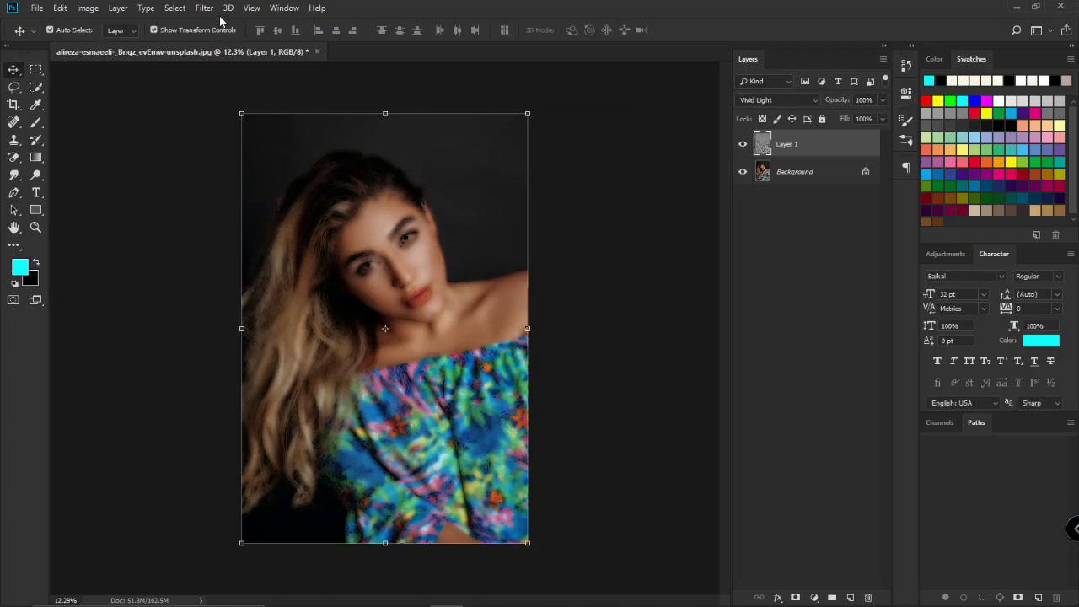
Apply a Gaussian Blur with a 2-pixel radius to Layer 1.
{"action": "left_click", "coordinate": [200, 6]}
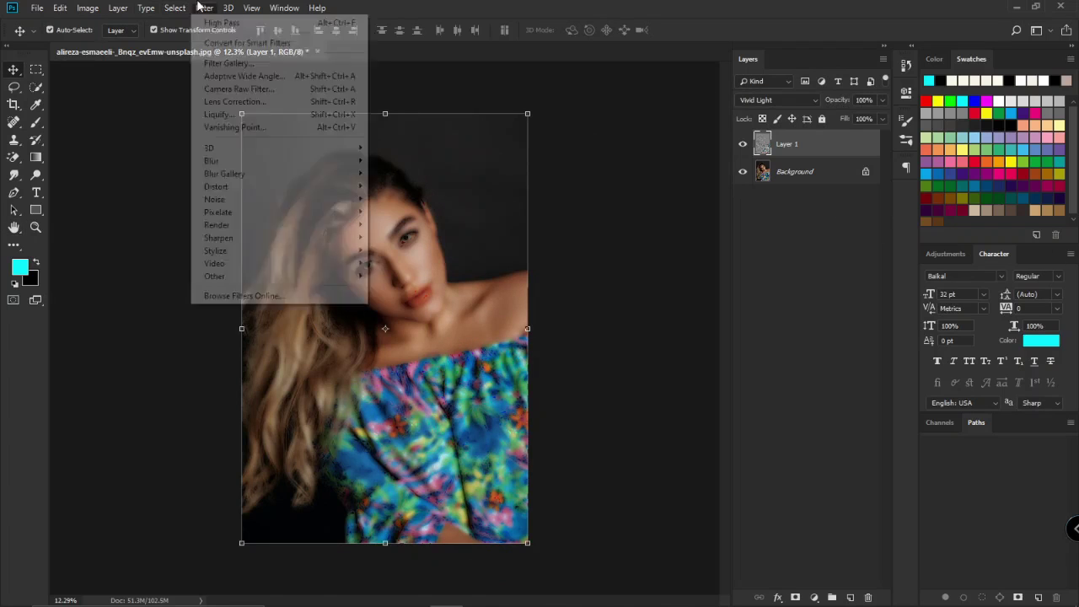
{"action": "mouse_move", "coordinate": [212, 160]}
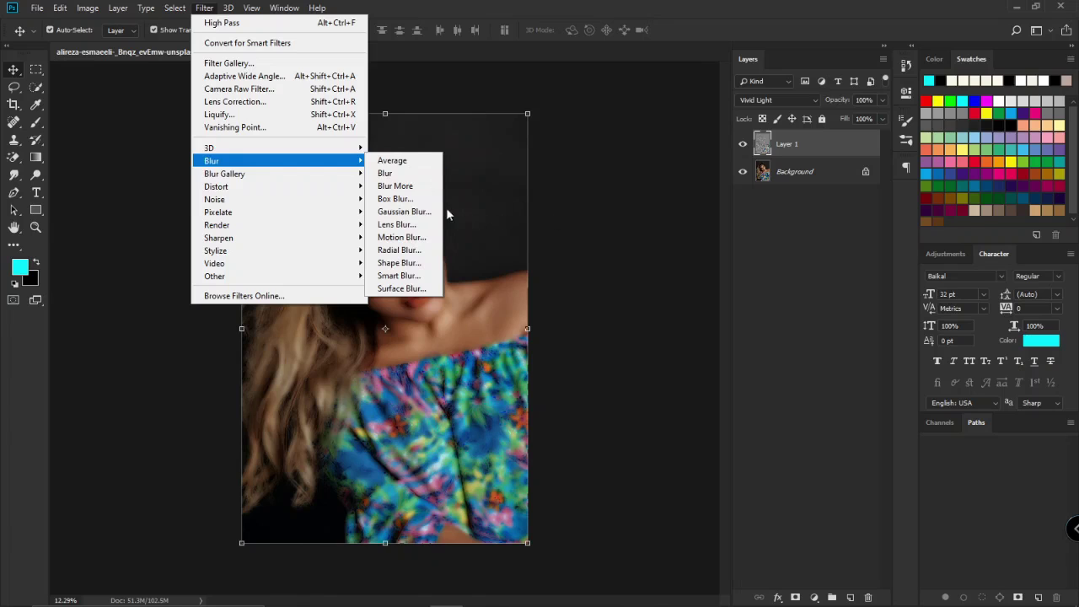
{"action": "left_click", "coordinate": [432, 212]}
{"action": "type", "text": "2"}
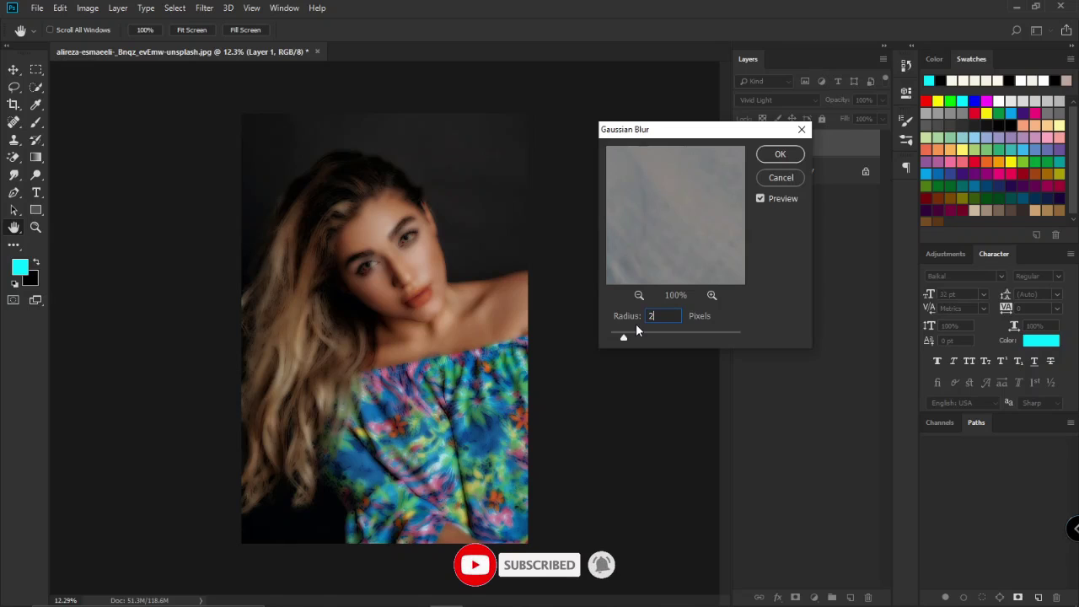
{"action": "left_click", "coordinate": [773, 155]}
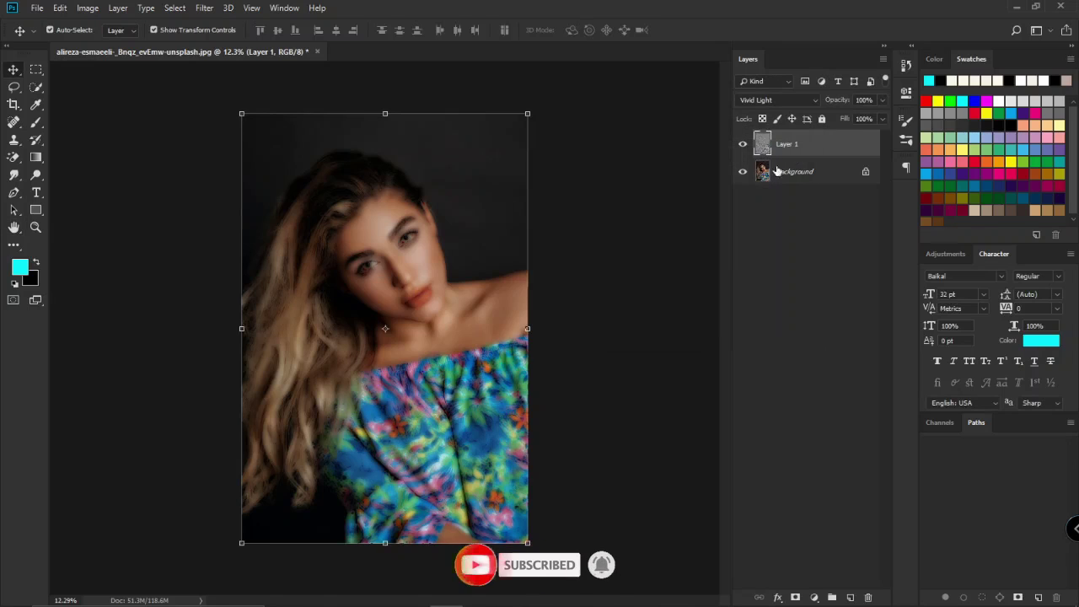
Add a layer mask to Layer 1 and invert it to black, hiding the smoothing.
{"action": "left_click", "coordinate": [787, 357]}
{"action": "left_click", "coordinate": [802, 154]}
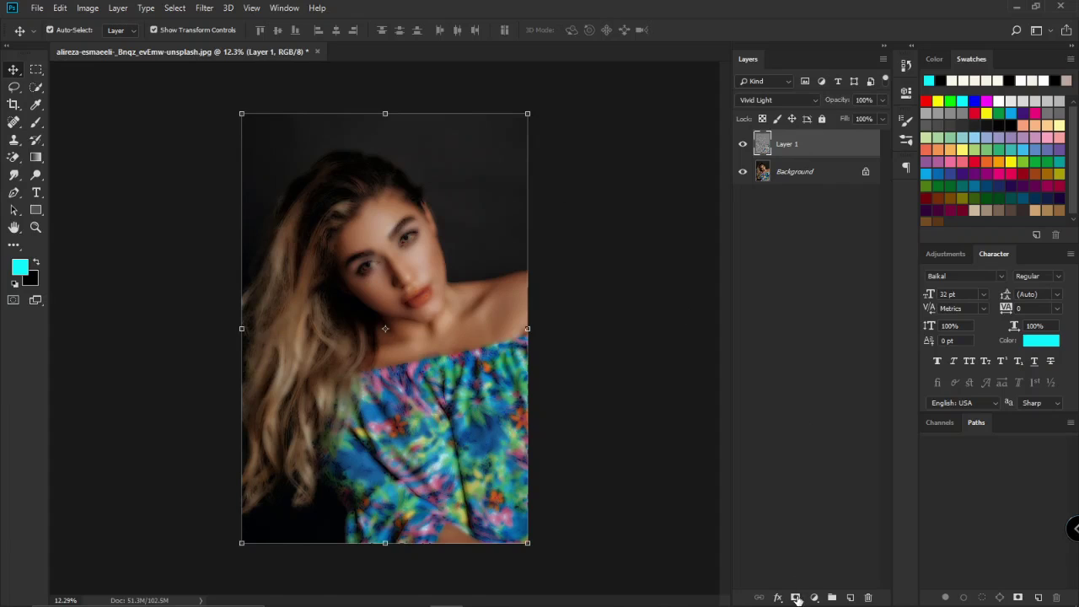
{"action": "left_click", "coordinate": [796, 598]}
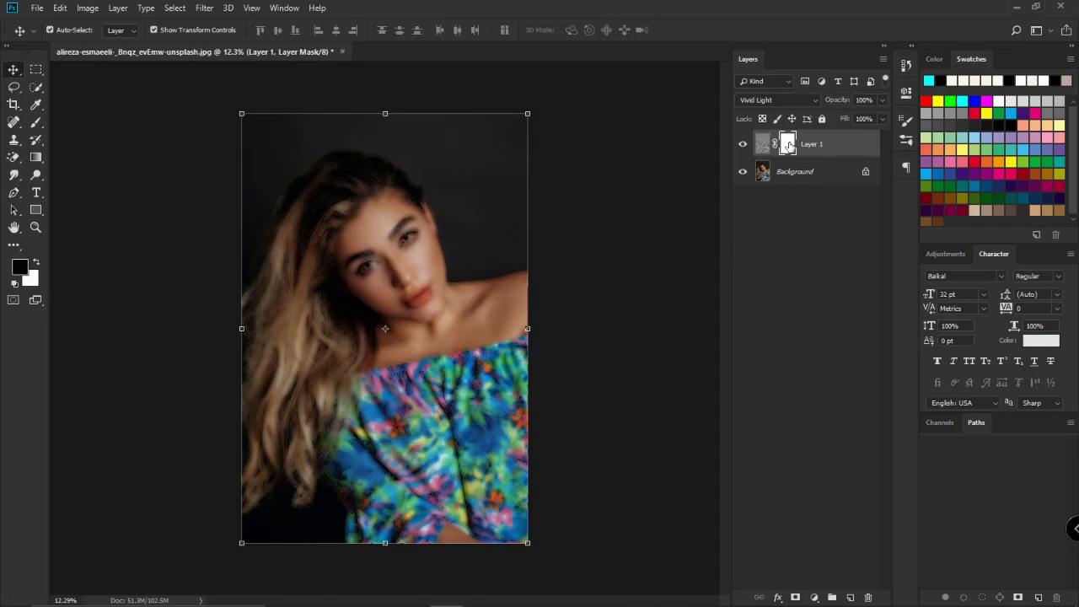
{"action": "key", "text": "ctrl"}
{"action": "key", "text": "ctrl+i"}
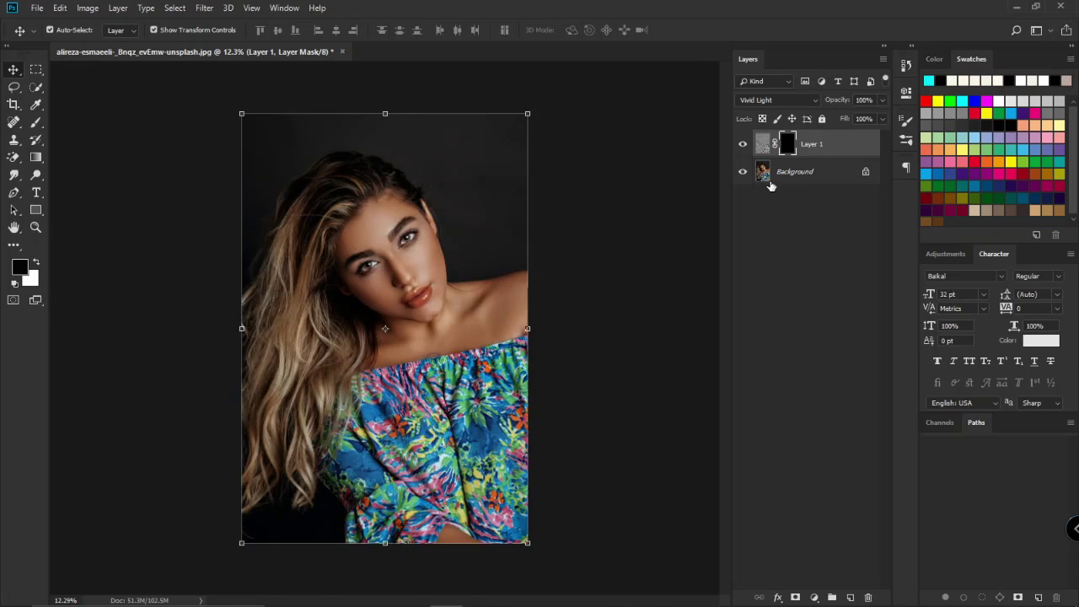
Set up the Brush tool with white foreground, Soft Round tip, and 100% opacity.
{"action": "left_click", "coordinate": [33, 125]}
{"action": "key", "text": "x"}
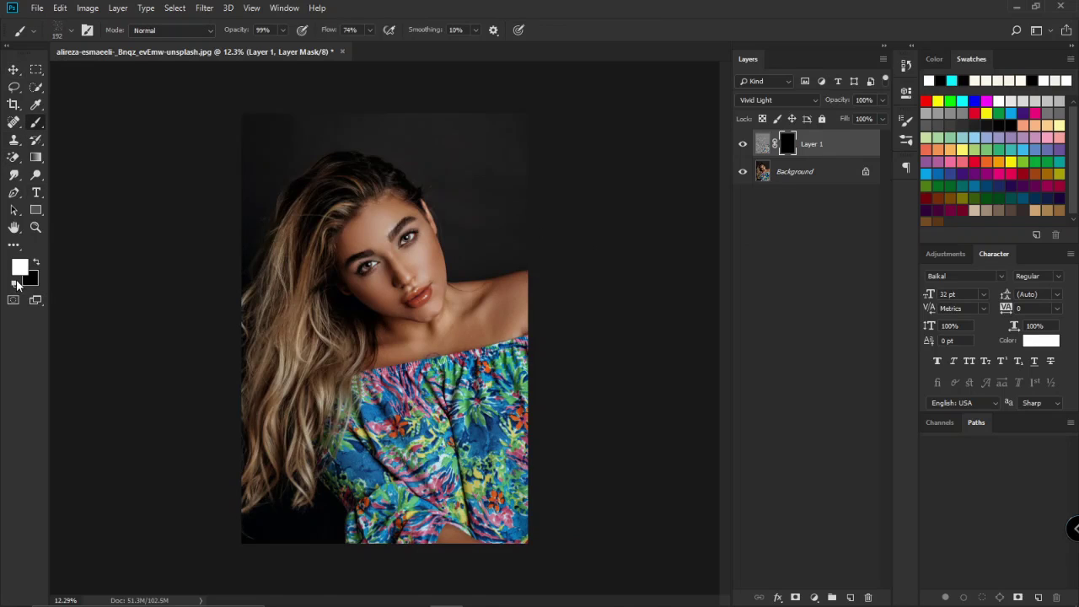
{"action": "right_click", "coordinate": [421, 181]}
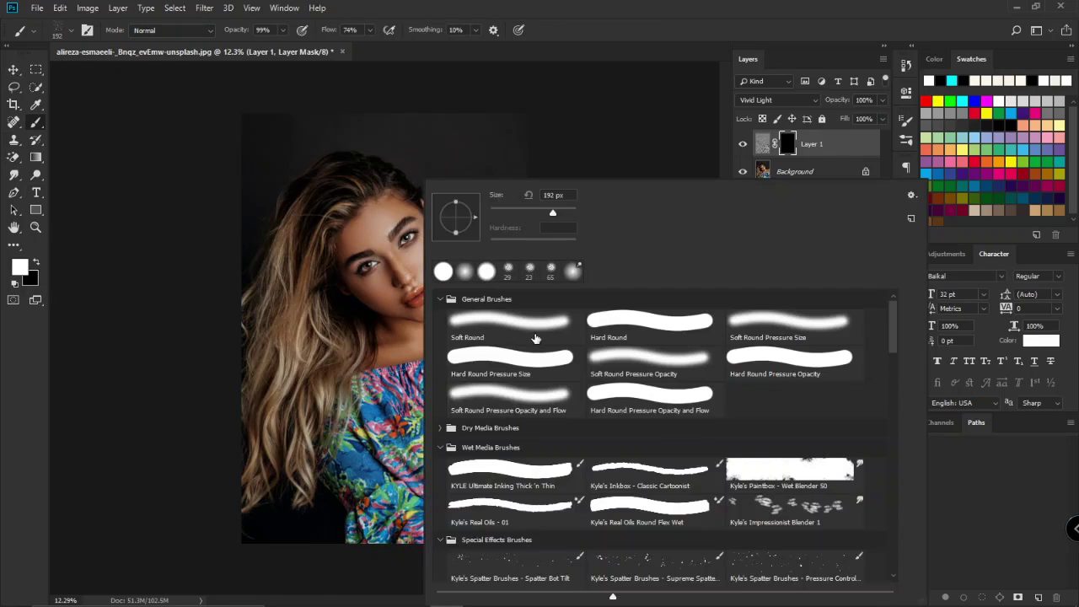
{"action": "left_click", "coordinate": [390, 215]}
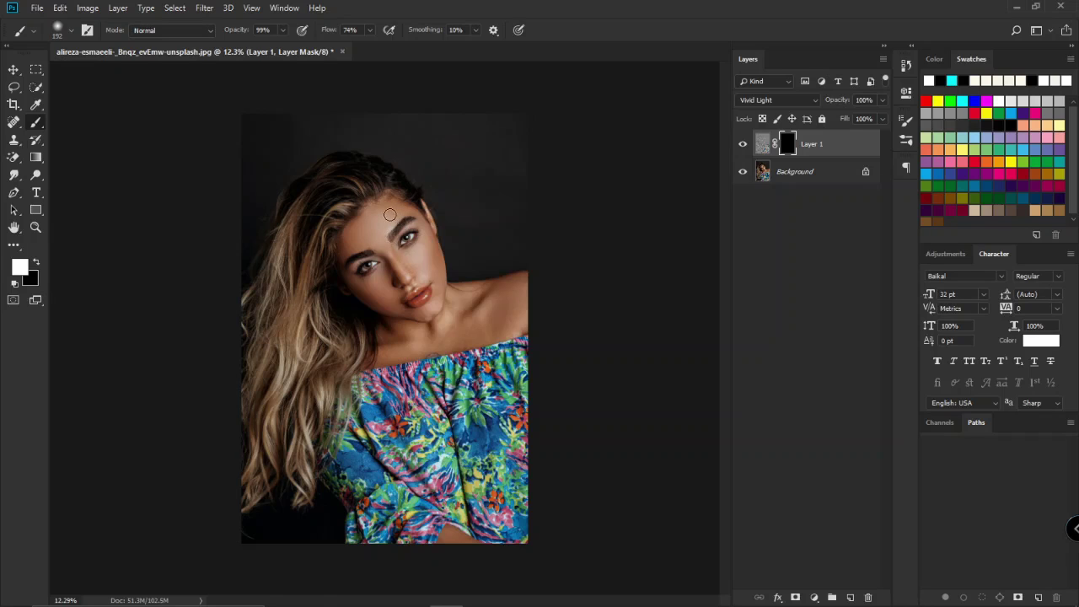
{"action": "left_click", "coordinate": [368, 29]}
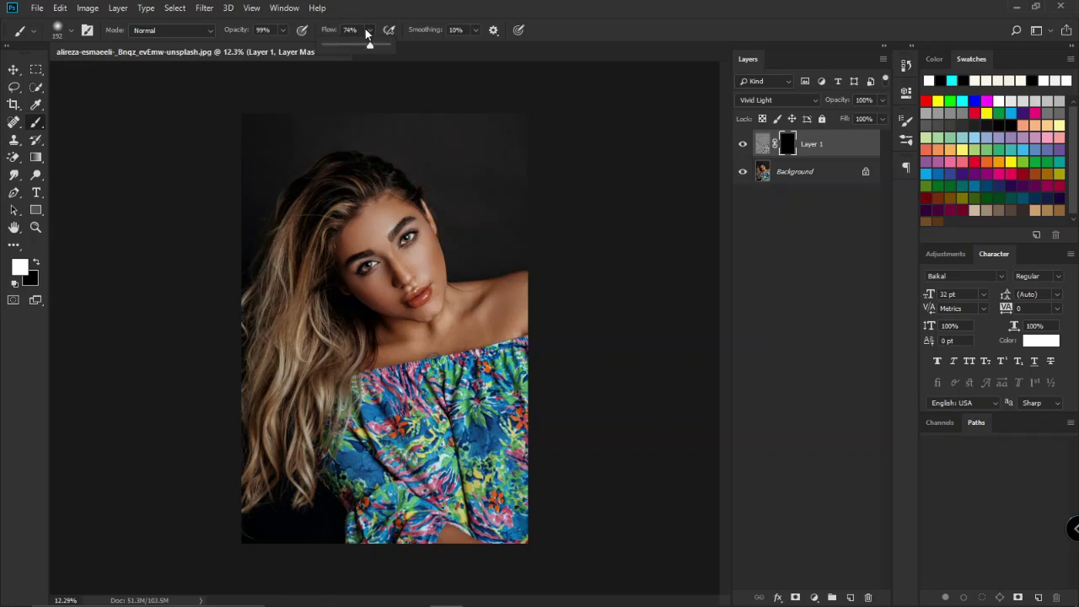
{"action": "left_click", "coordinate": [283, 29]}
{"action": "left_click_drag", "start_coordinate": [279, 41], "coordinate": [299, 42]}
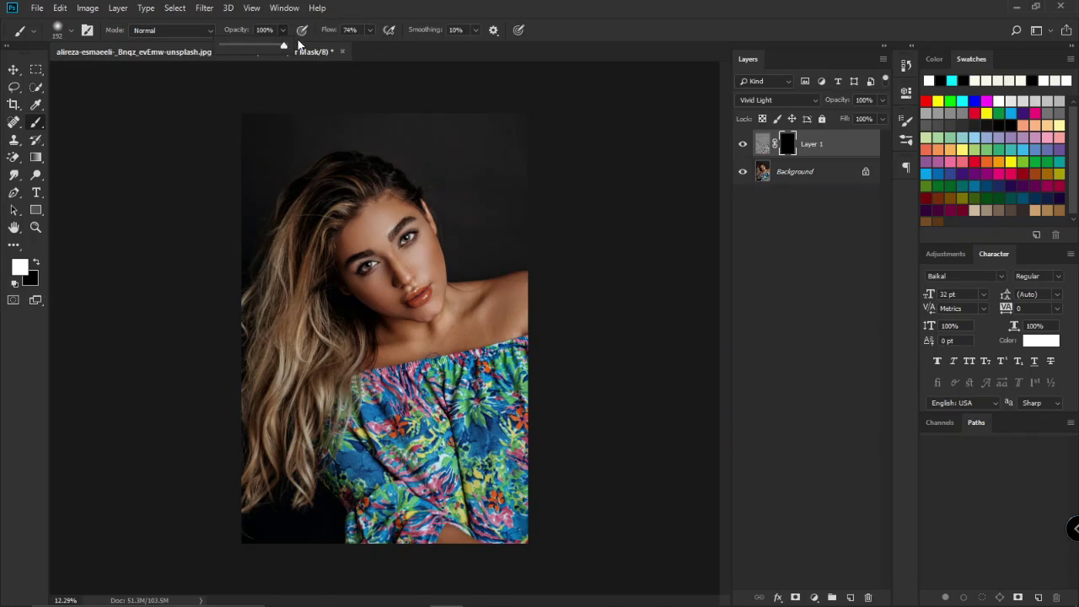
{"action": "left_click", "coordinate": [371, 29]}
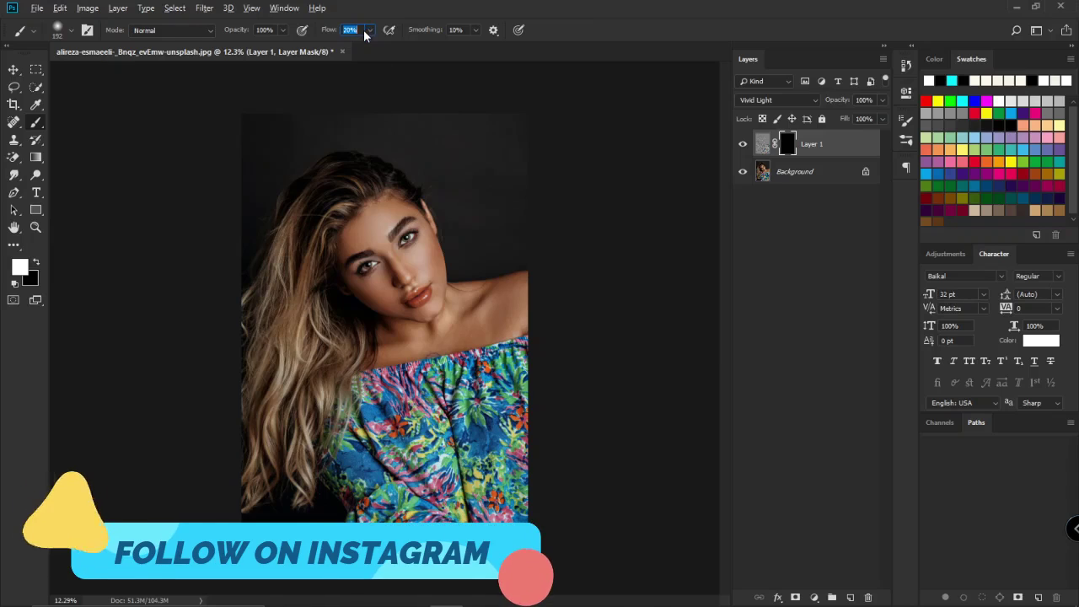
Zoom in and move around the face to work on the cheek, chin and forehead skin.
{"action": "scroll", "coordinate": [471, 192], "scroll_direction": "up", "scroll_amount": 5}
{"action": "scroll", "coordinate": [472, 192], "scroll_direction": "up", "scroll_amount": 3}
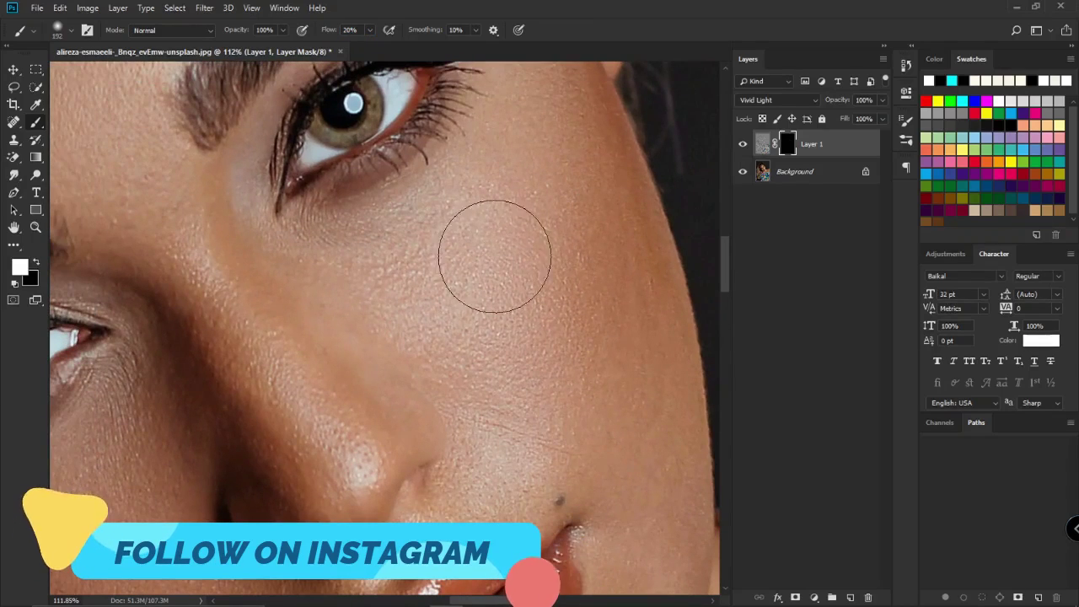
{"action": "key", "text": "x"}
{"action": "key", "text": "x"}
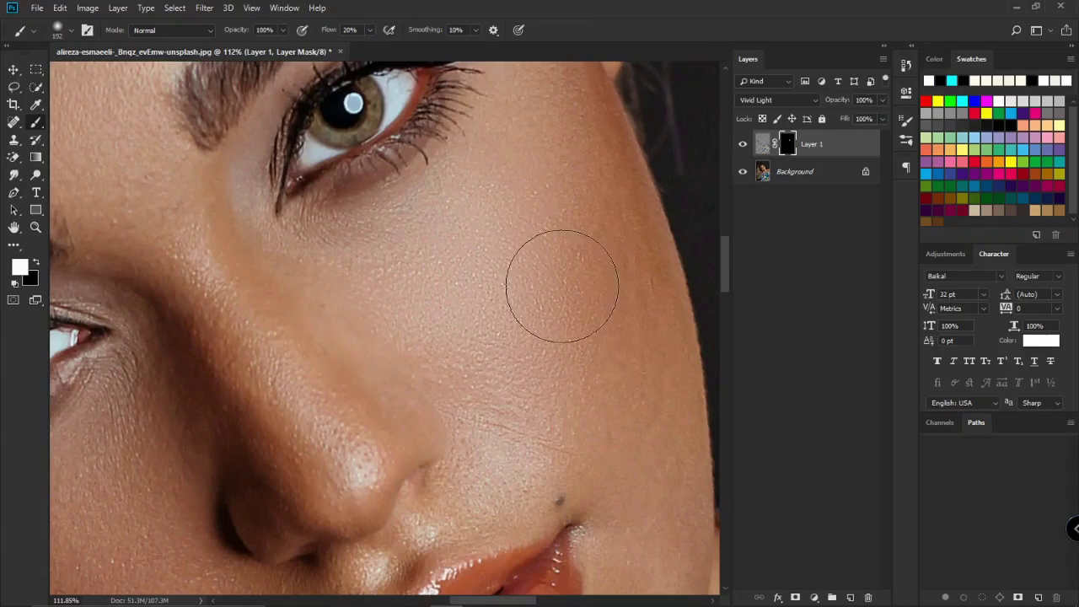
{"action": "scroll", "coordinate": [241, 326], "scroll_direction": "down", "scroll_amount": 3}
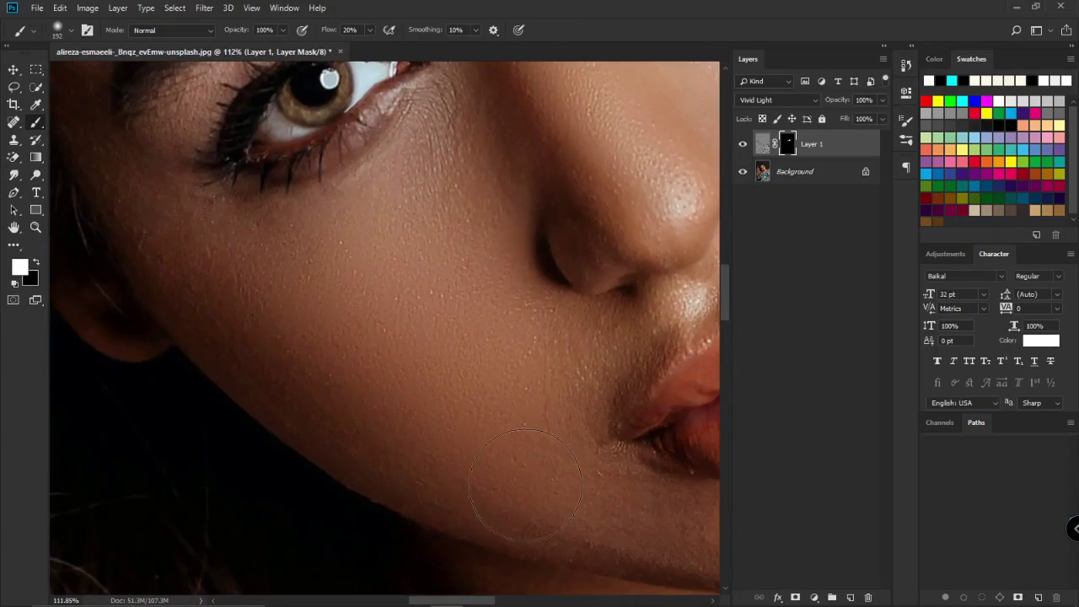
{"action": "scroll", "coordinate": [319, 425], "scroll_direction": "down", "scroll_amount": 2}
{"action": "scroll", "coordinate": [318, 425], "scroll_direction": "up", "scroll_amount": 5}
{"action": "scroll", "coordinate": [132, 212], "scroll_direction": "up", "scroll_amount": 5}
{"action": "scroll", "coordinate": [289, 253], "scroll_direction": "up", "scroll_amount": 2}
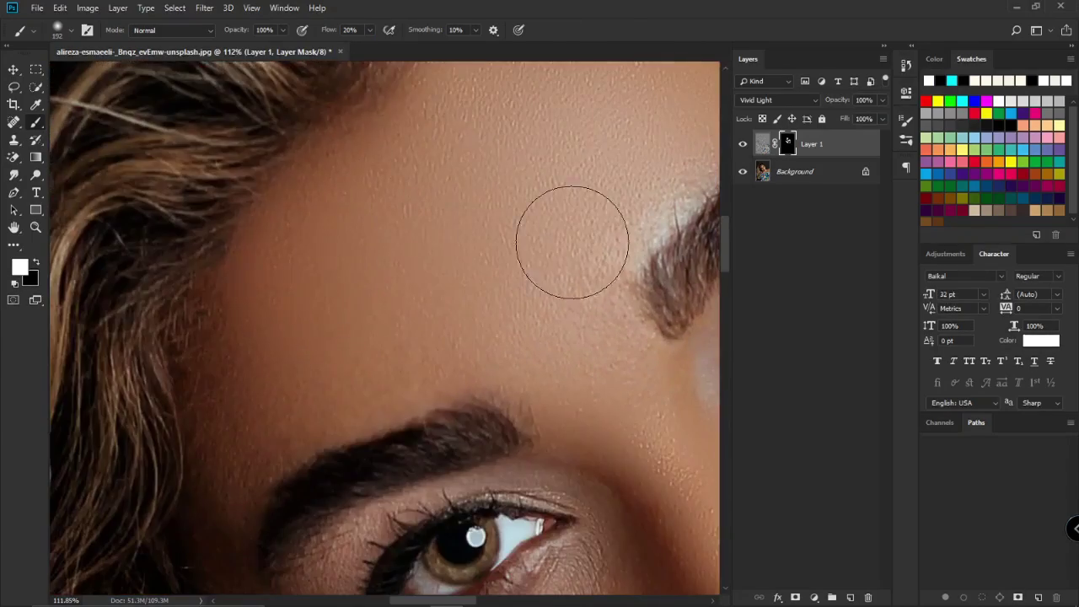
{"action": "scroll", "coordinate": [570, 241], "scroll_direction": "down", "scroll_amount": 2}
{"action": "scroll", "coordinate": [418, 202], "scroll_direction": "down", "scroll_amount": 2}
{"action": "scroll", "coordinate": [458, 284], "scroll_direction": "down", "scroll_amount": 3}
{"action": "scroll", "coordinate": [313, 313], "scroll_direction": "down", "scroll_amount": 1}
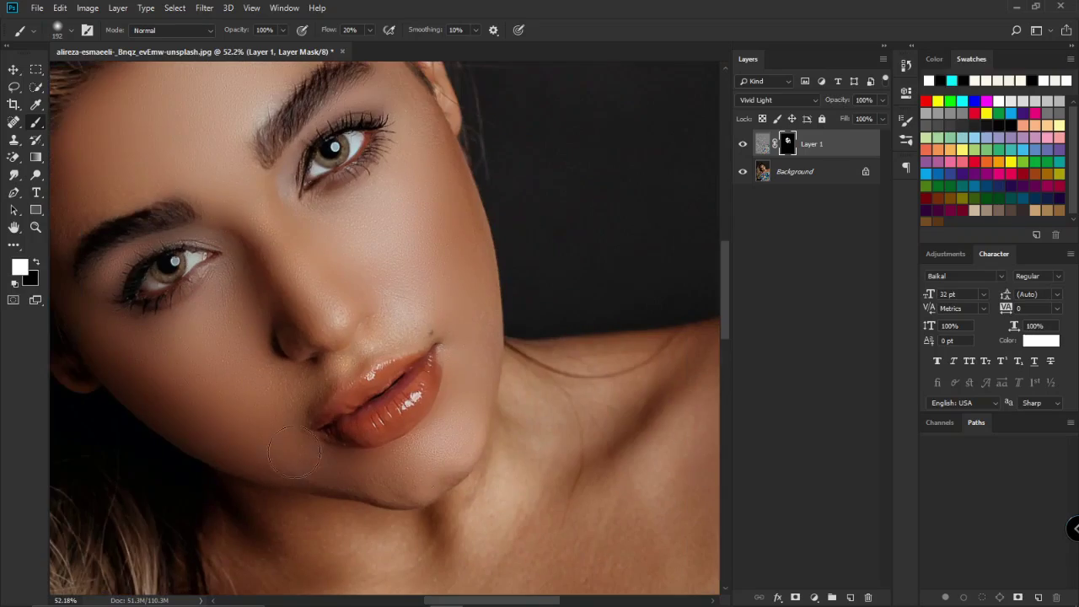
{"action": "scroll", "coordinate": [410, 458], "scroll_direction": "down", "scroll_amount": 2}
{"action": "scroll", "coordinate": [422, 337], "scroll_direction": "down", "scroll_amount": 2}
{"action": "scroll", "coordinate": [453, 369], "scroll_direction": "down", "scroll_amount": 1}
{"action": "scroll", "coordinate": [374, 258], "scroll_direction": "up", "scroll_amount": 1}
{"action": "scroll", "coordinate": [494, 329], "scroll_direction": "up", "scroll_amount": 2}
{"action": "scroll", "coordinate": [515, 242], "scroll_direction": "up", "scroll_amount": 1}
{"action": "scroll", "coordinate": [515, 241], "scroll_direction": "up", "scroll_amount": 1}
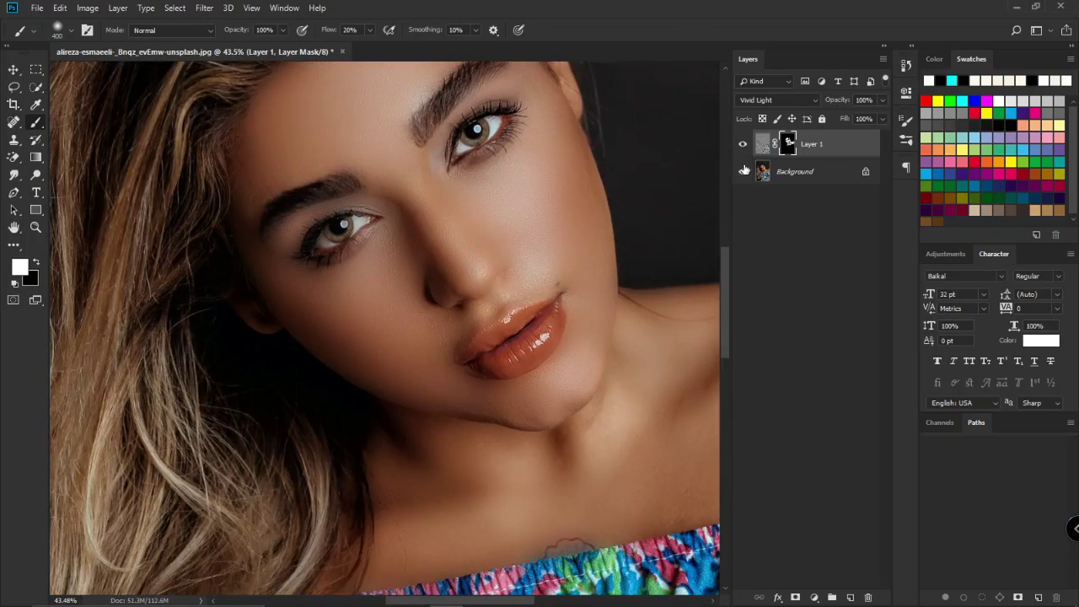
Hide and reshow Layer 1 to compare the skin before and after smoothing.
{"action": "left_click", "coordinate": [742, 148]}
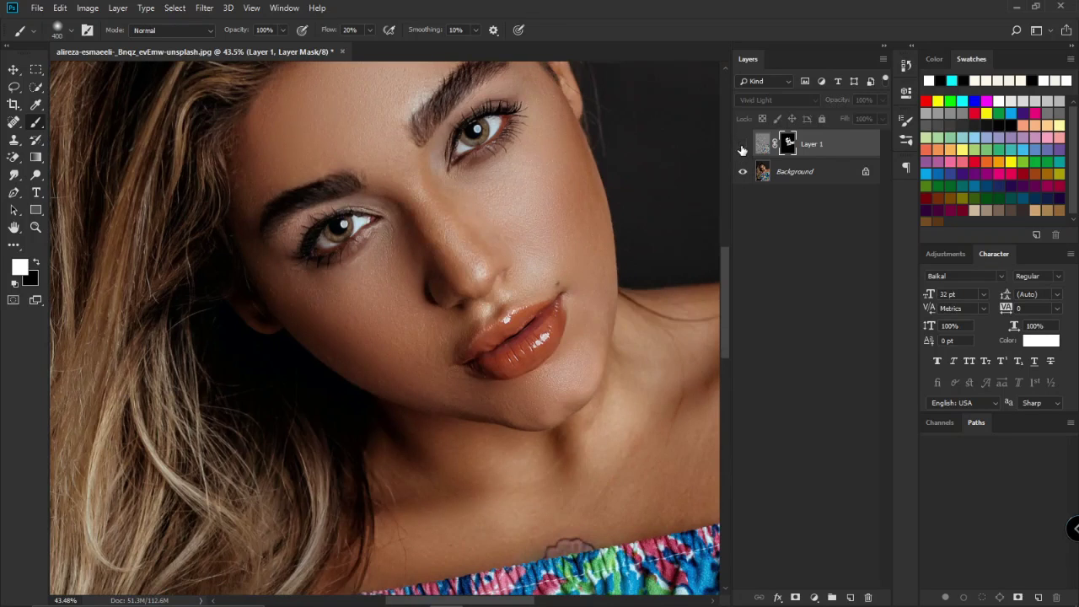
{"action": "left_click", "coordinate": [742, 148]}
{"action": "scroll", "coordinate": [588, 219], "scroll_direction": "down", "scroll_amount": 2}
{"action": "scroll", "coordinate": [526, 222], "scroll_direction": "down", "scroll_amount": 2}
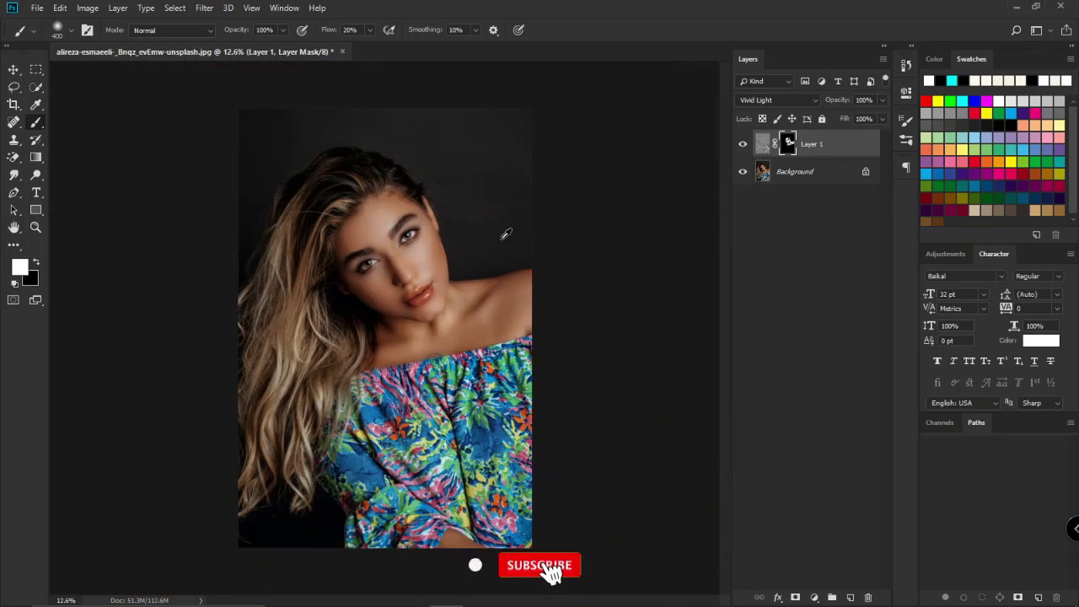
{"action": "scroll", "coordinate": [344, 219], "scroll_direction": "up", "scroll_amount": 1}
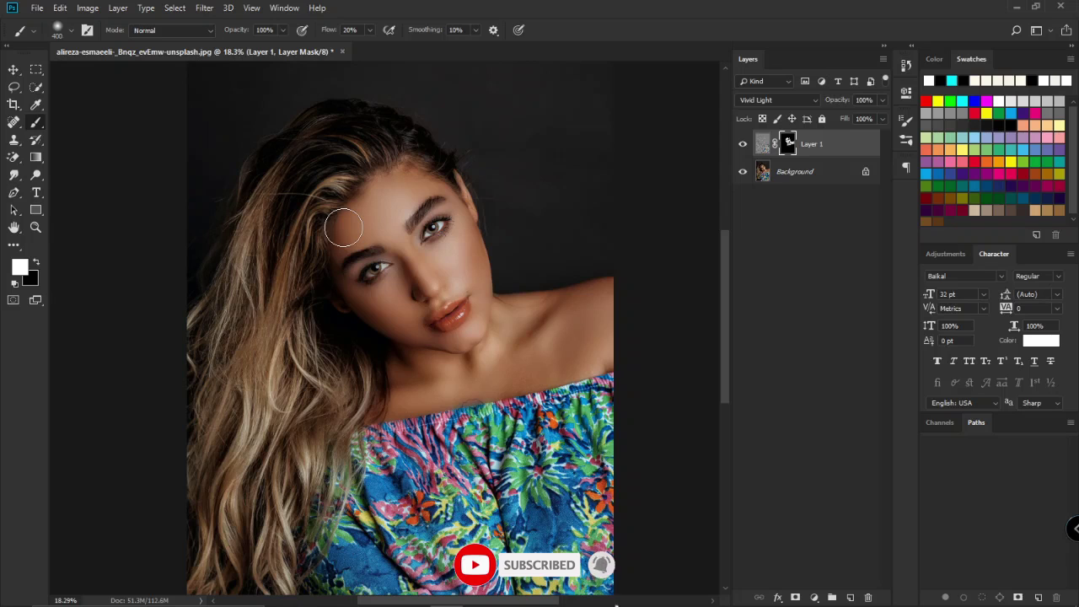
Switch to the Move tool and deselect Layer 1.
{"action": "key", "text": "v"}
{"action": "left_click", "coordinate": [698, 205]}
{"action": "scroll", "coordinate": [405, 258], "scroll_direction": "up", "scroll_amount": 1}
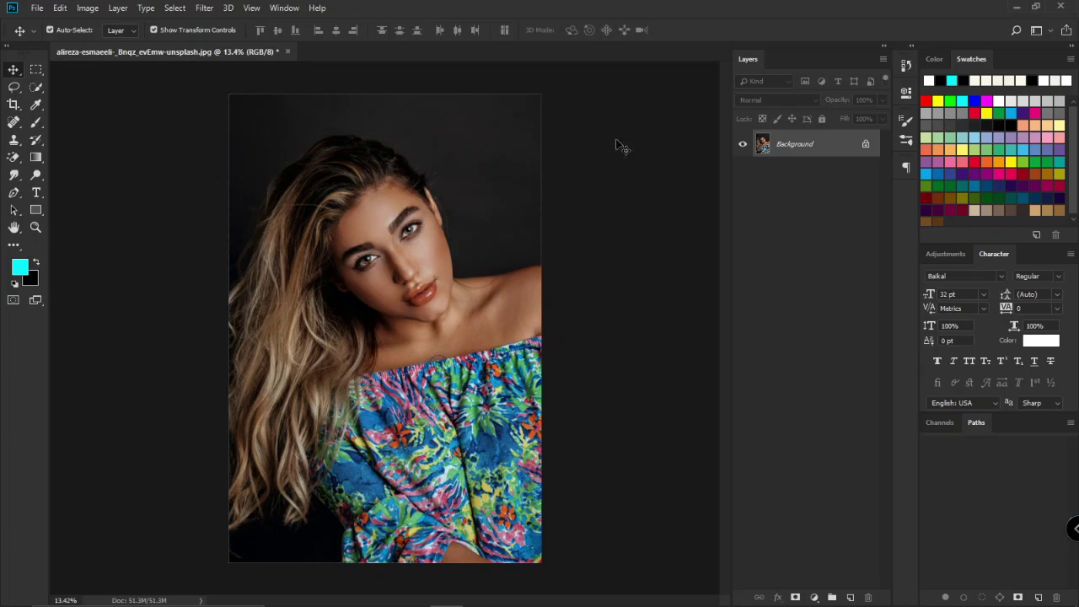
Open the Window menu.
{"action": "left_click", "coordinate": [279, 8]}
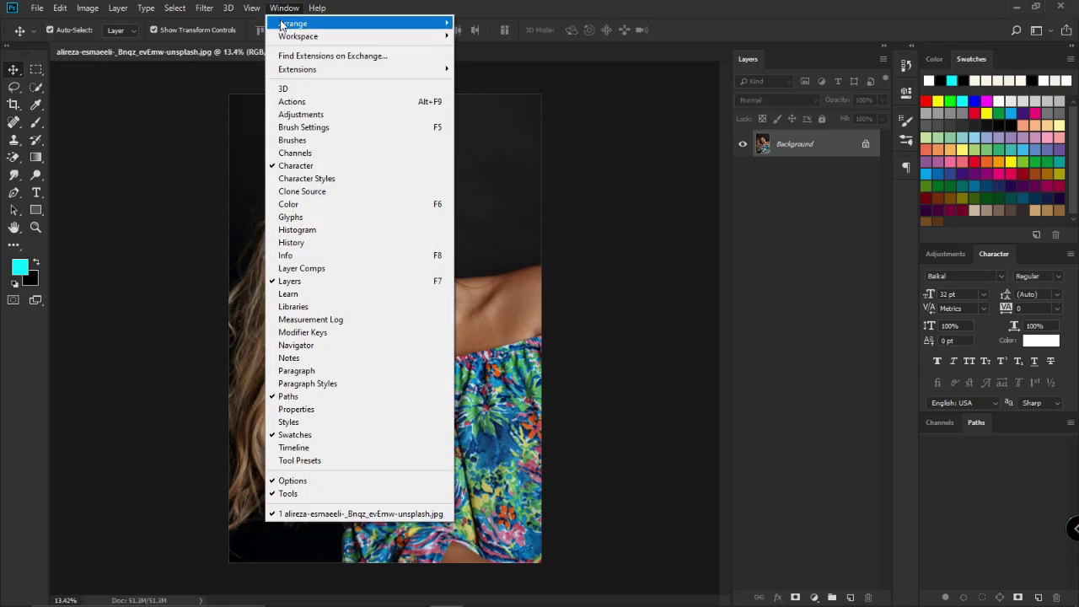
Show the Actions panel, move it up, and begin recording a new action 'SKIN RE'.
{"action": "left_click", "coordinate": [291, 100]}
{"action": "left_click_drag", "start_coordinate": [605, 166], "coordinate": [609, 103]}
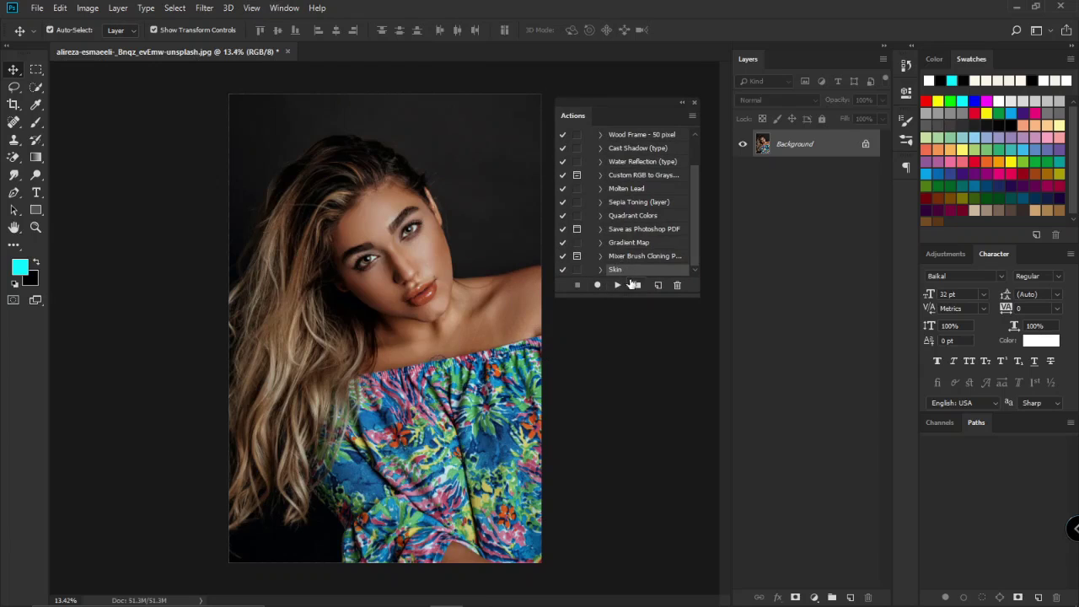
{"action": "left_click", "coordinate": [653, 287]}
{"action": "type", "text": "SKIN RE"}
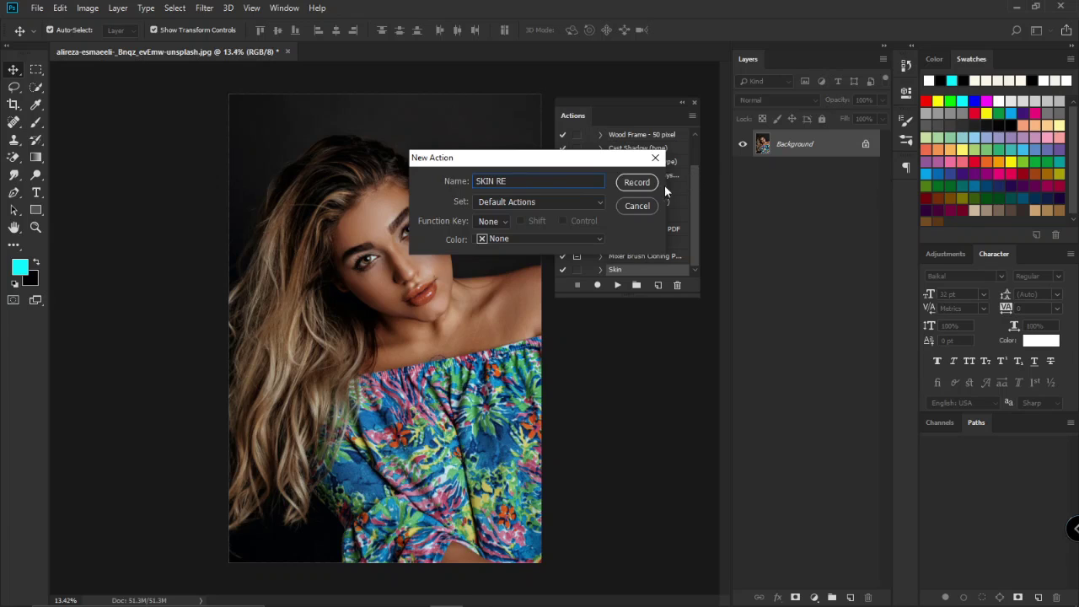
{"action": "left_click", "coordinate": [636, 182]}
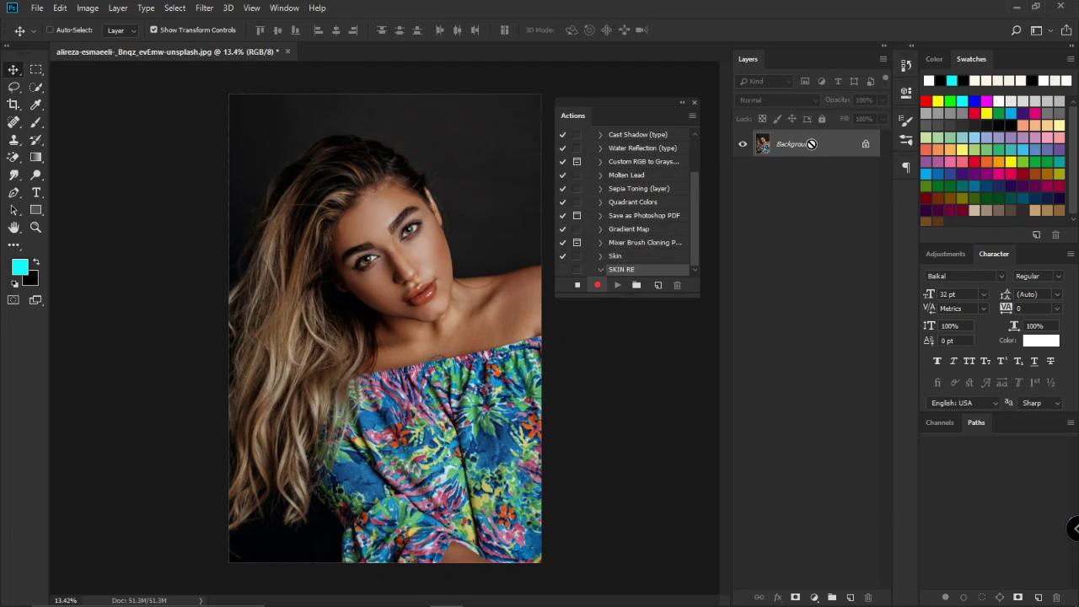
Duplicate the photo to a new layer, invert it, and blend it in Vivid Light.
{"action": "key", "text": "ctrl+j"}
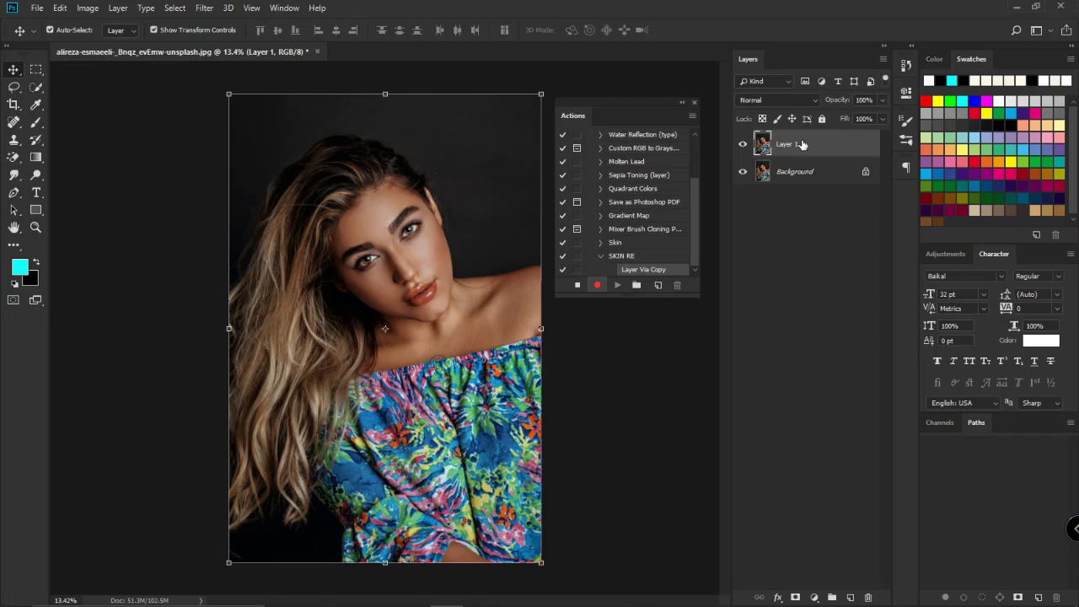
{"action": "key", "text": "ctrl+i"}
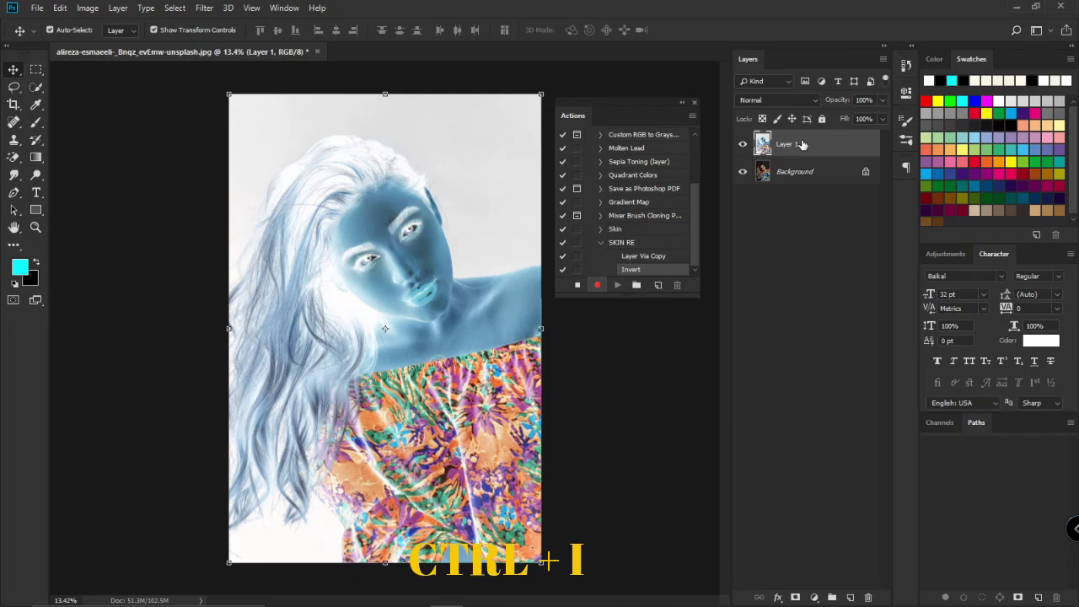
{"action": "left_click", "coordinate": [782, 98]}
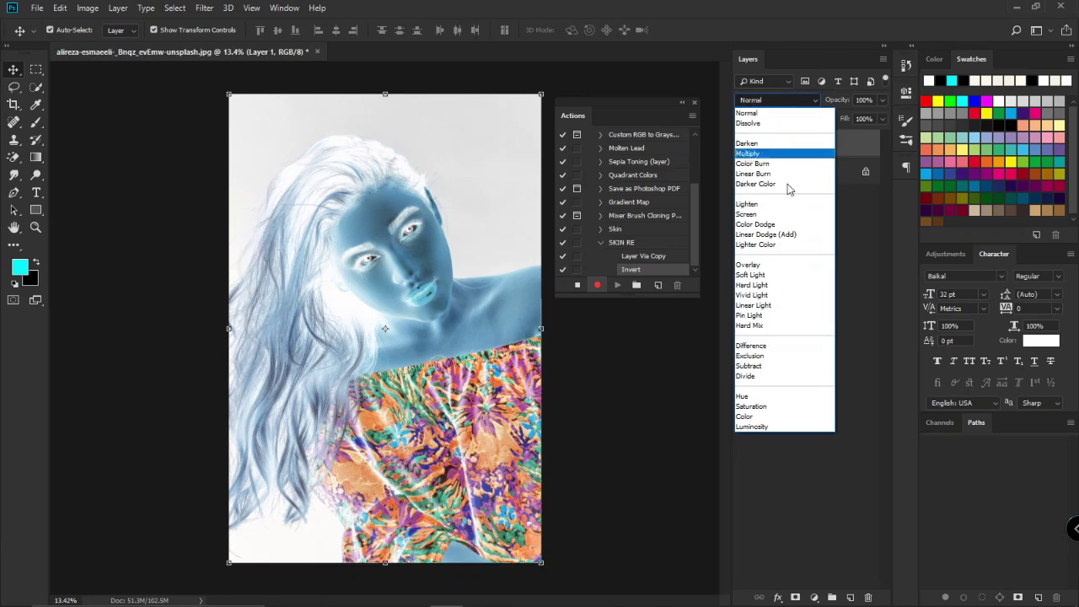
{"action": "left_click", "coordinate": [775, 292]}
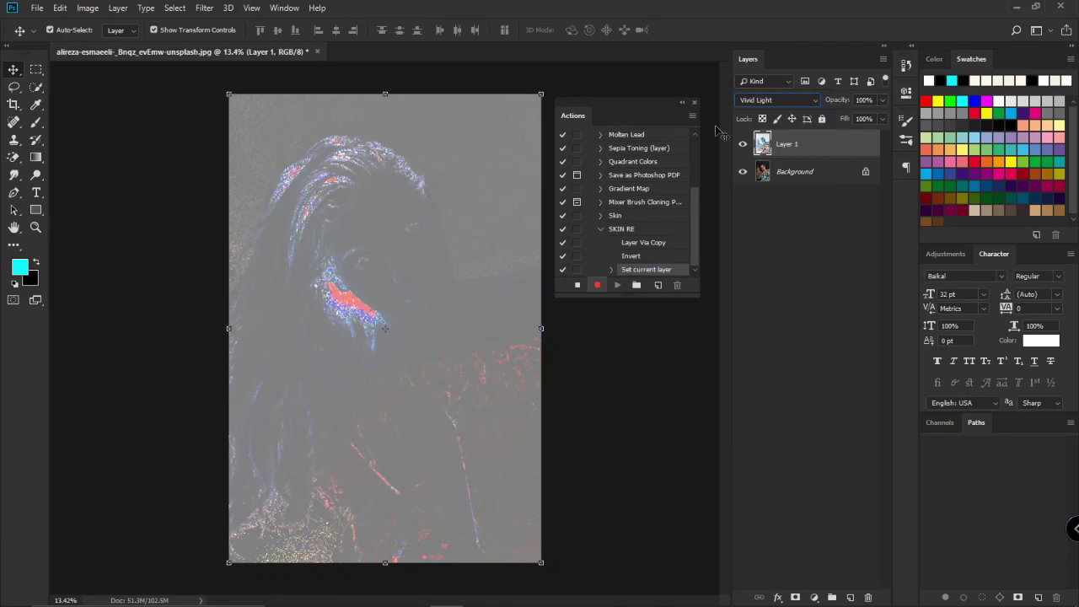
{"action": "left_click", "coordinate": [227, 7]}
{"action": "key", "text": "Escape"}
Apply High Pass at 24 px and Gaussian Blur at 2 px, then add a layer mask.
{"action": "left_click", "coordinate": [204, 7]}
{"action": "mouse_move", "coordinate": [215, 276]}
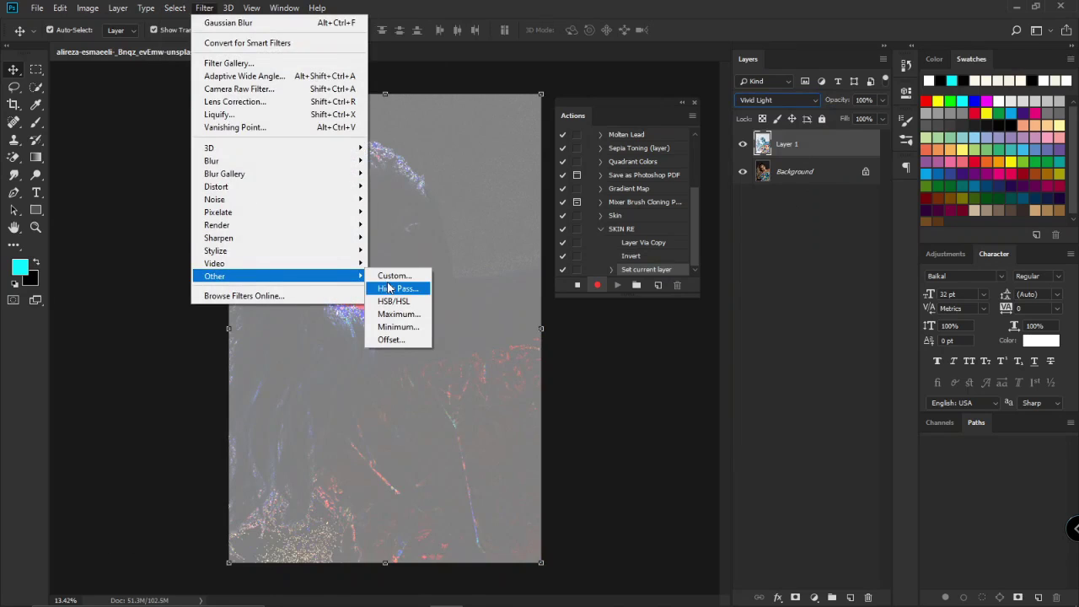
{"action": "left_click", "coordinate": [389, 289]}
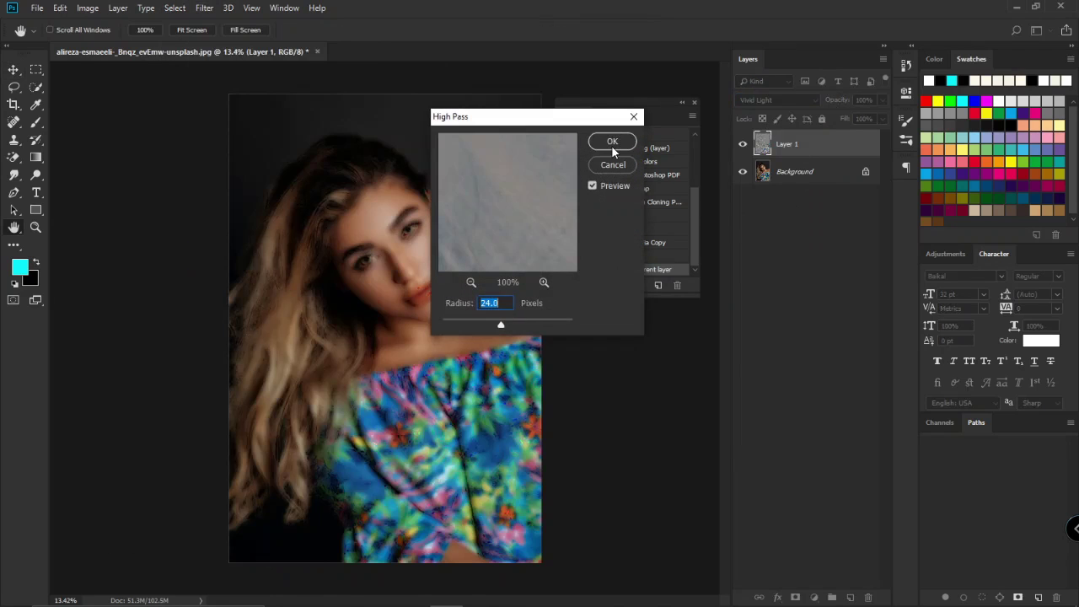
{"action": "left_click", "coordinate": [613, 142]}
{"action": "left_click", "coordinate": [203, 9]}
{"action": "mouse_move", "coordinate": [212, 160]}
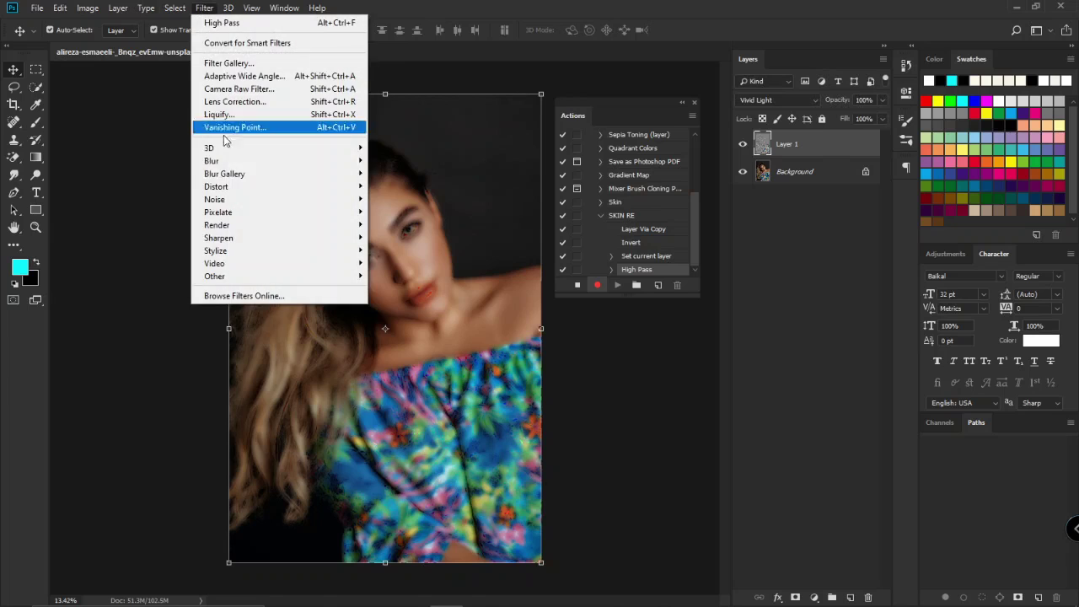
{"action": "left_click", "coordinate": [405, 212]}
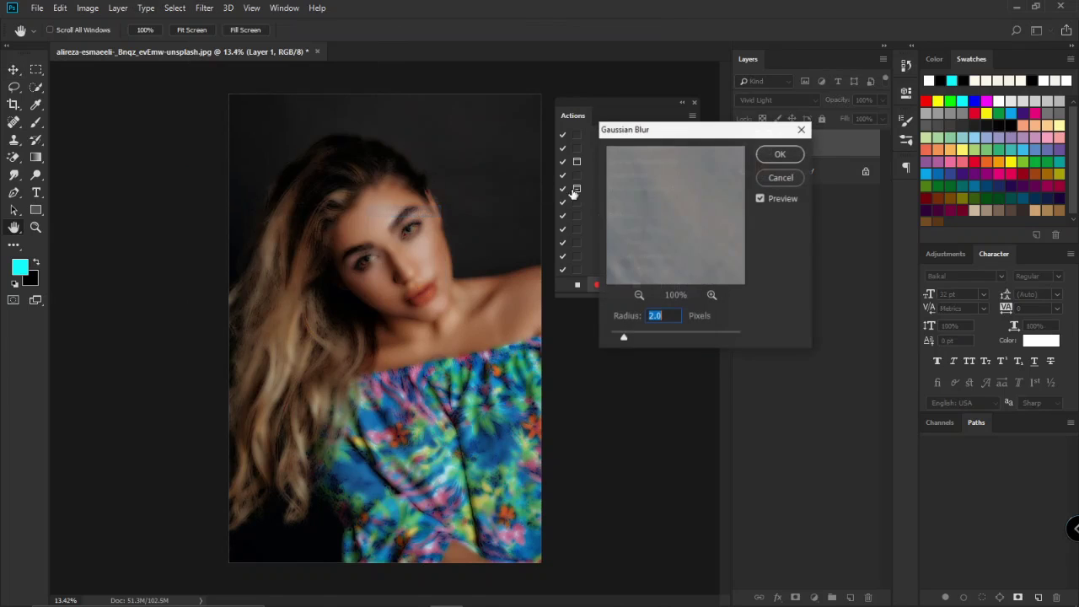
{"action": "left_click", "coordinate": [775, 156]}
{"action": "key", "text": "v"}
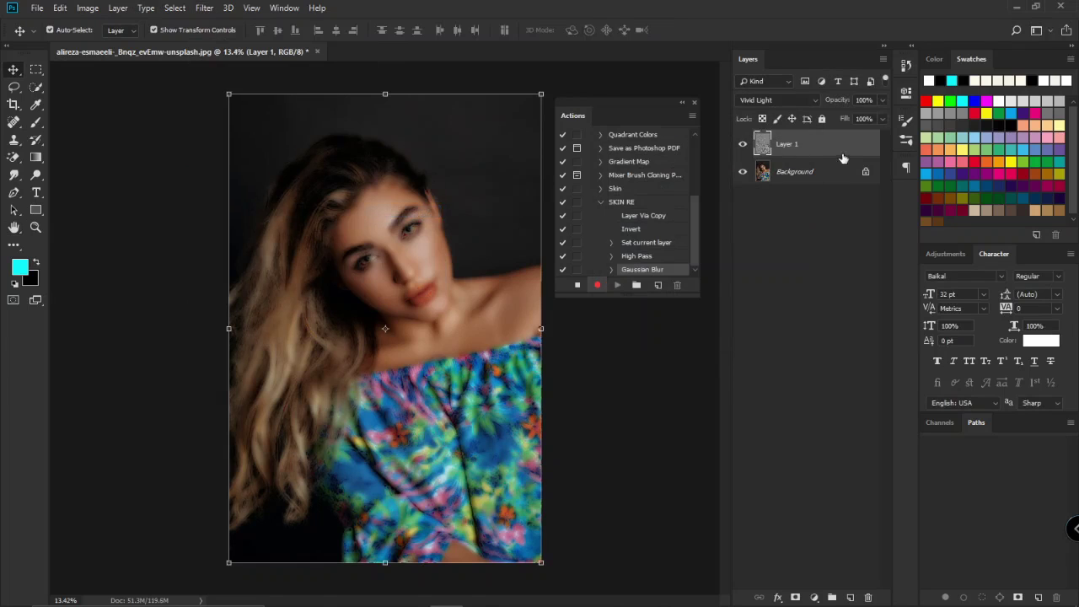
{"action": "left_click", "coordinate": [796, 597]}
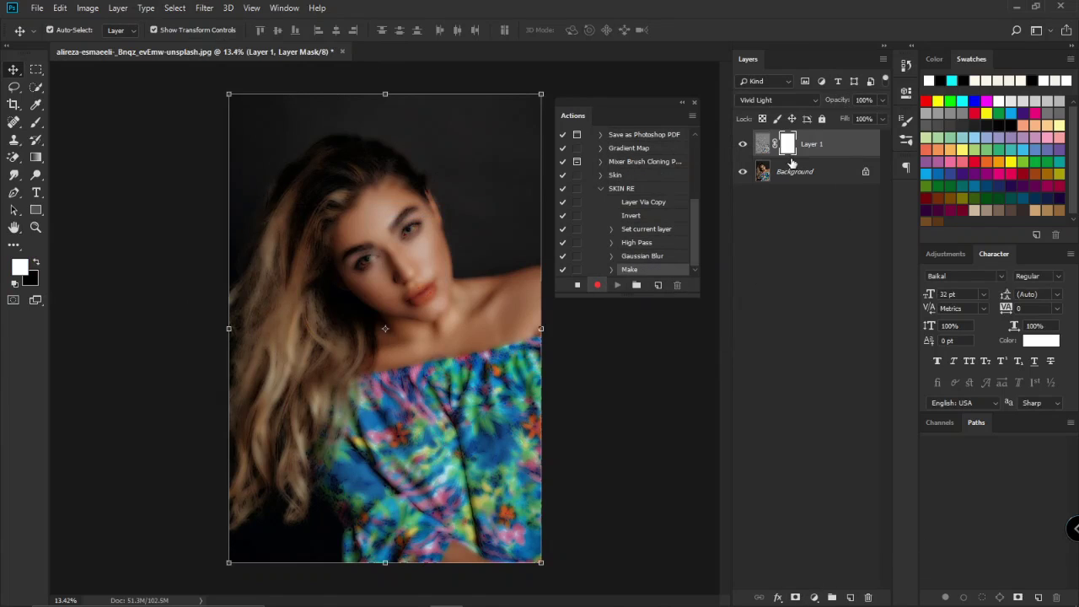
Invert the mask to black, select the Smudge then Brush tool, and stop recording SKIN RE.
{"action": "key", "text": "ctrl+i"}
{"action": "left_click", "coordinate": [14, 175]}
{"action": "left_click", "coordinate": [36, 122]}
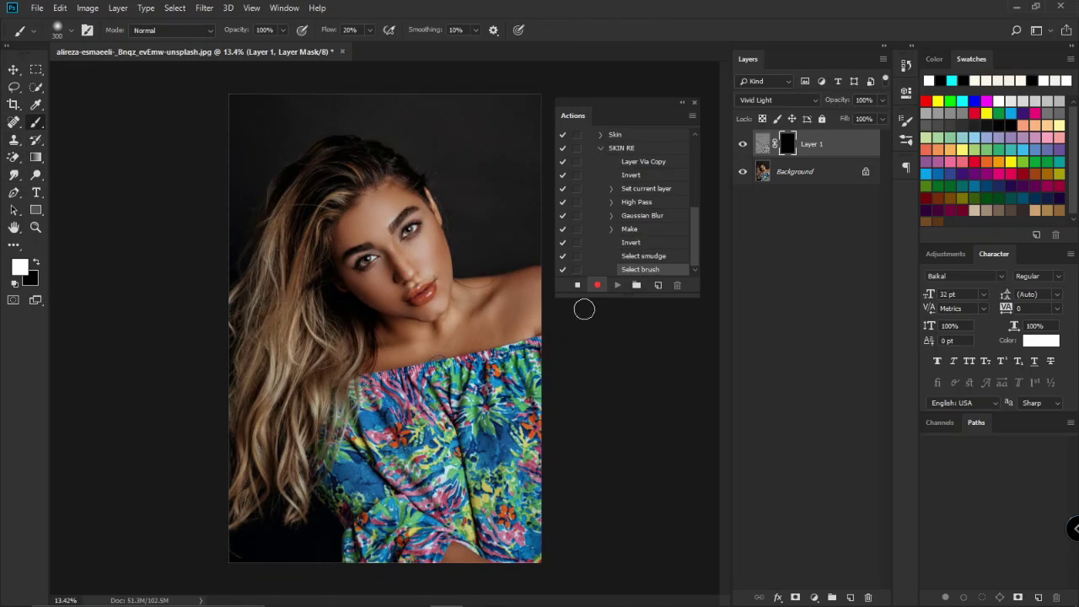
{"action": "left_click", "coordinate": [578, 286]}
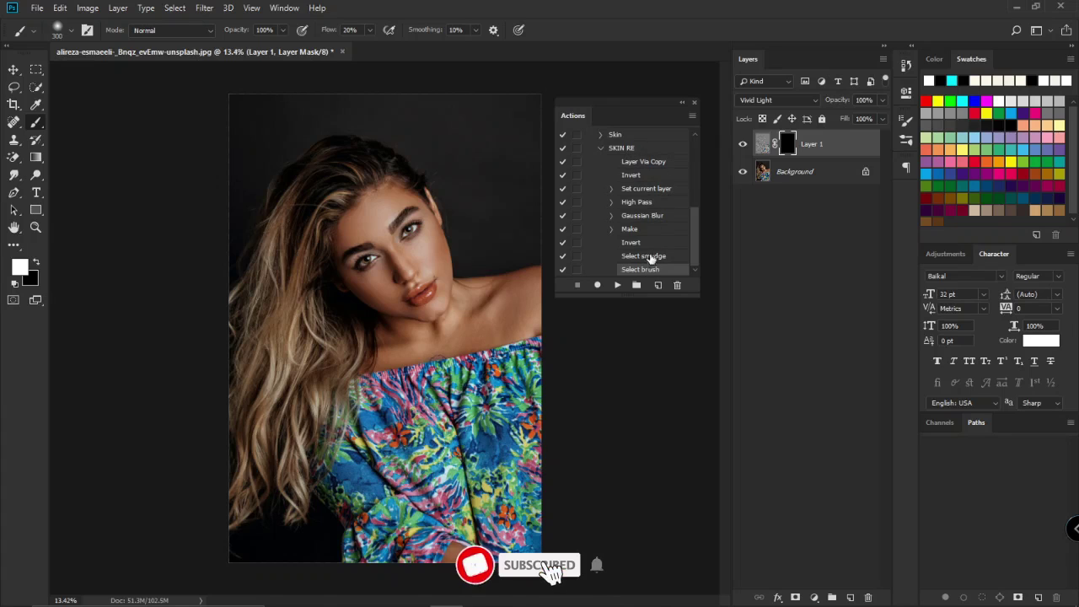
Delete Layer 1 and replay the SKIN RE action to recreate the masked Vivid Light layer.
{"action": "left_click", "coordinate": [825, 142]}
{"action": "key", "text": "Delete"}
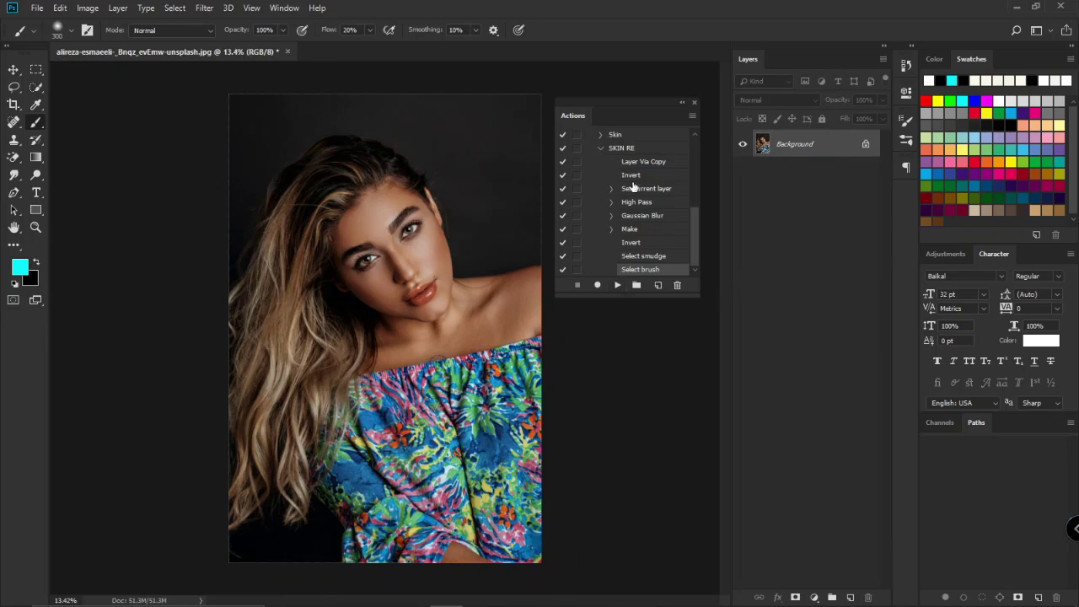
{"action": "left_click", "coordinate": [627, 149]}
{"action": "left_click", "coordinate": [619, 285]}
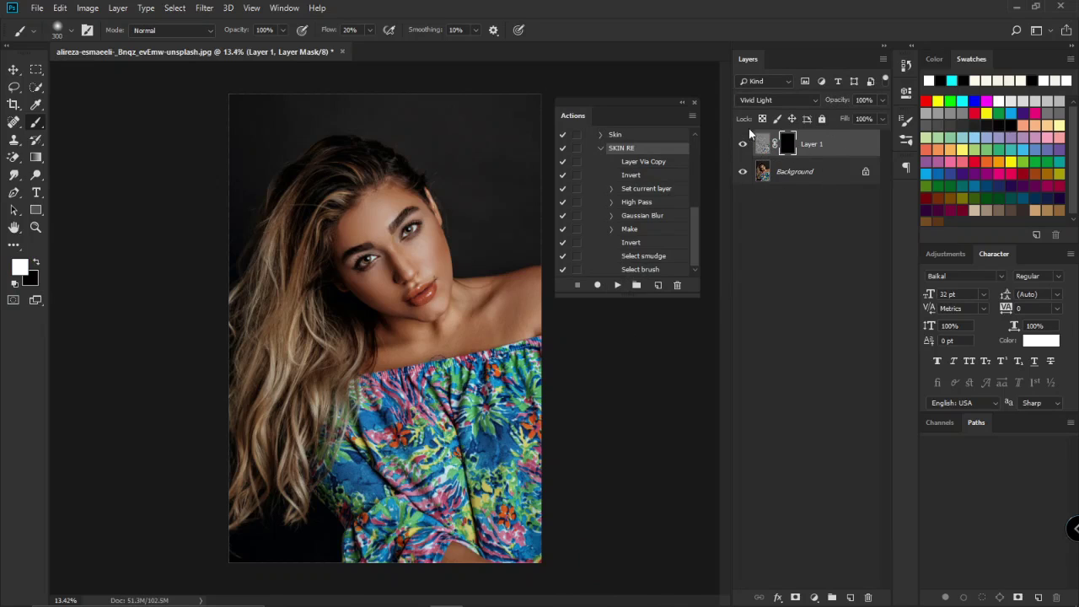
{"action": "left_click", "coordinate": [693, 103]}
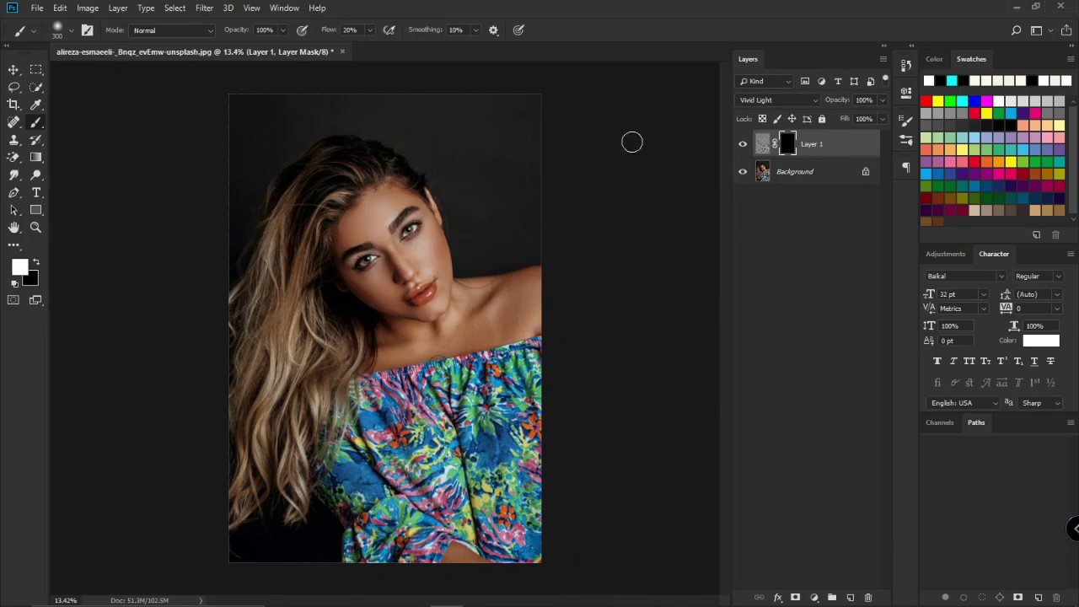
Zoom in and brush white on Layer 1's mask over the cheek and forehead.
{"action": "scroll", "coordinate": [411, 239], "scroll_direction": "up", "scroll_amount": 3}
{"action": "scroll", "coordinate": [410, 239], "scroll_direction": "up", "scroll_amount": 3}
{"action": "scroll", "coordinate": [450, 242], "scroll_direction": "up", "scroll_amount": 2}
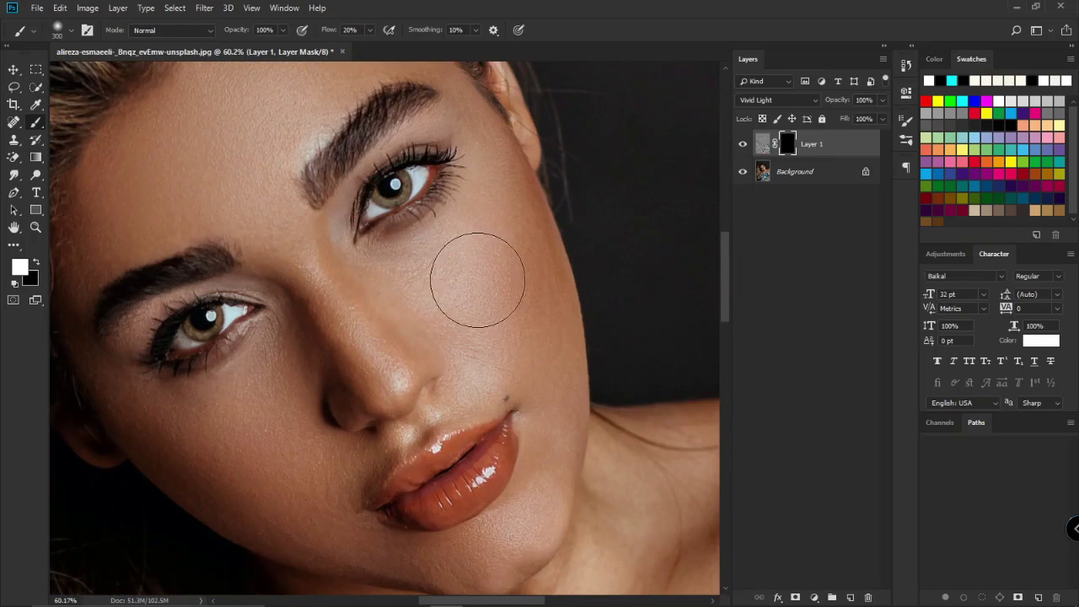
{"action": "mouse_move", "coordinate": [485, 343]}
{"action": "left_mouse_down"}
{"action": "mouse_move", "coordinate": [484, 317]}
{"action": "mouse_move", "coordinate": [599, 536]}
{"action": "left_mouse_up"}
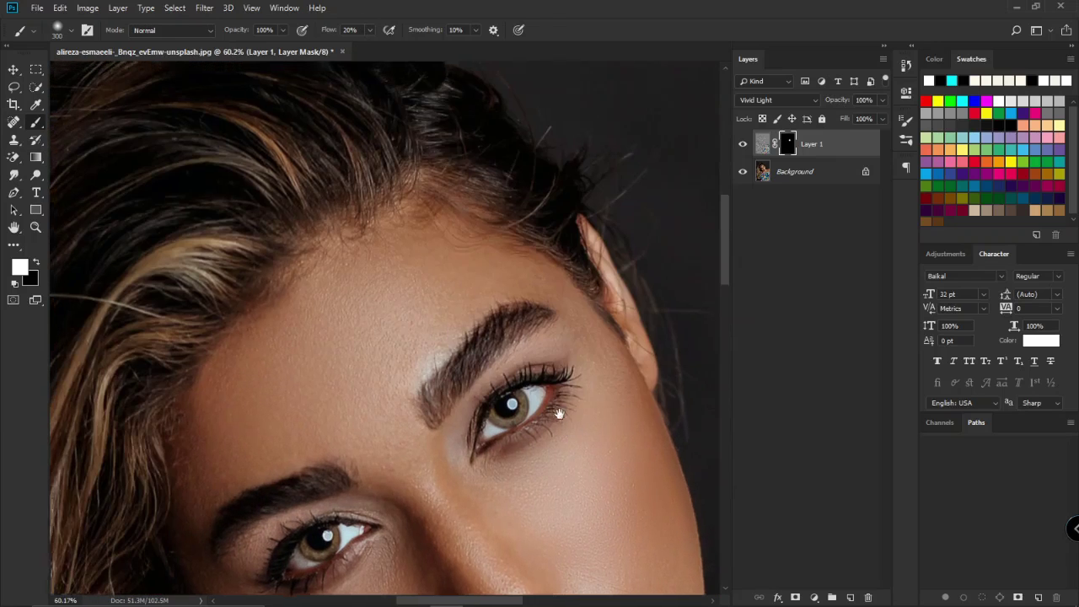
{"action": "mouse_move", "coordinate": [277, 393]}
{"action": "left_mouse_down"}
{"action": "mouse_move", "coordinate": [344, 409]}
{"action": "mouse_move", "coordinate": [428, 296]}
{"action": "mouse_move", "coordinate": [284, 380]}
{"action": "mouse_move", "coordinate": [459, 296]}
{"action": "left_mouse_up"}
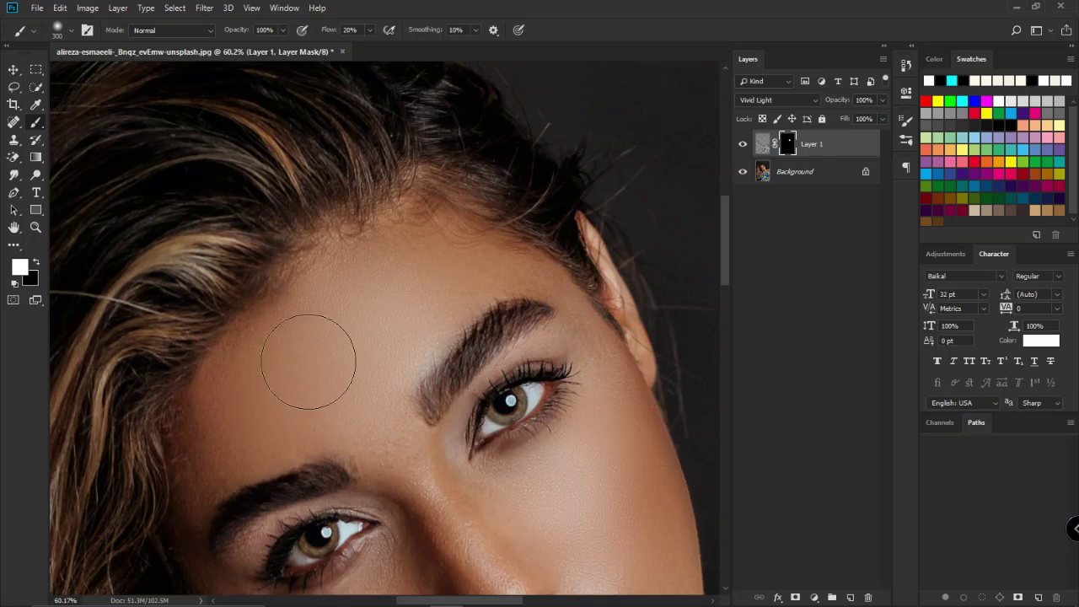
{"action": "left_click_drag", "start_coordinate": [442, 432], "coordinate": [548, 155]}
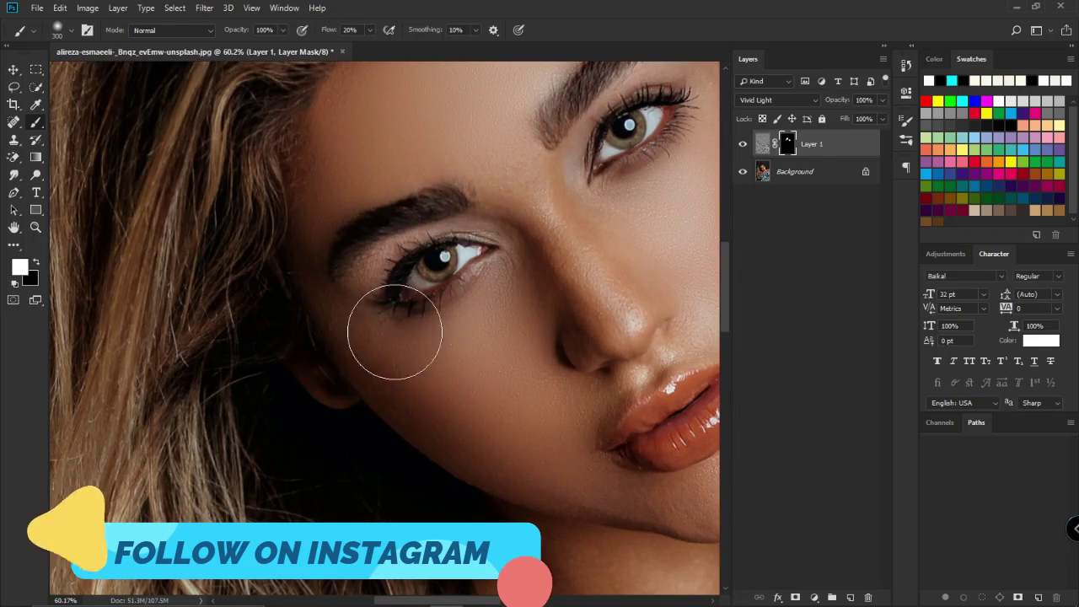
{"action": "left_click_drag", "start_coordinate": [412, 368], "coordinate": [283, 357]}
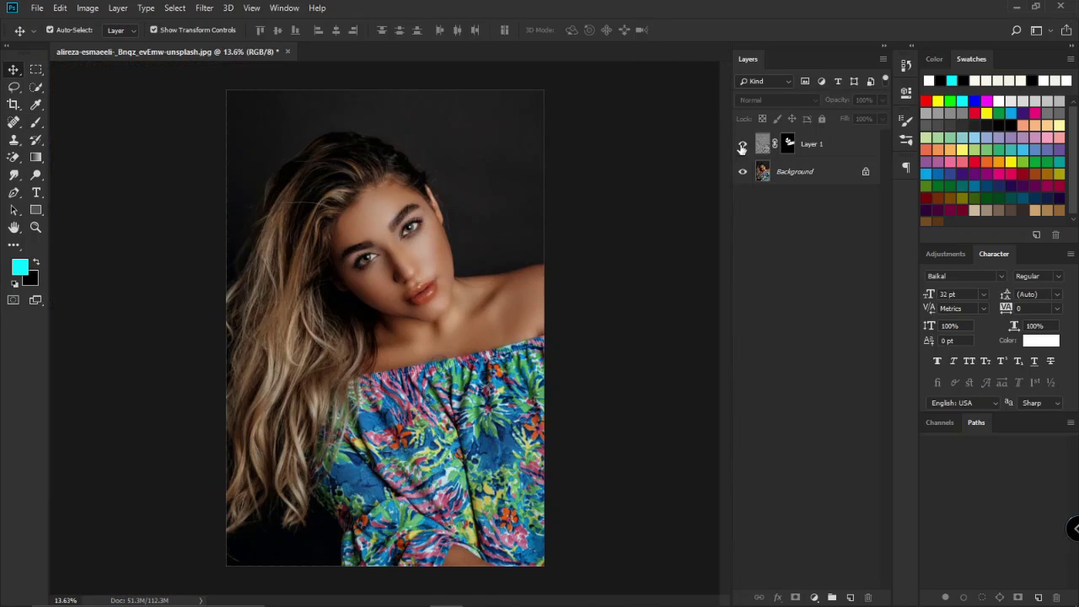
{"action": "scroll", "coordinate": [477, 236], "scroll_direction": "up", "scroll_amount": 2}
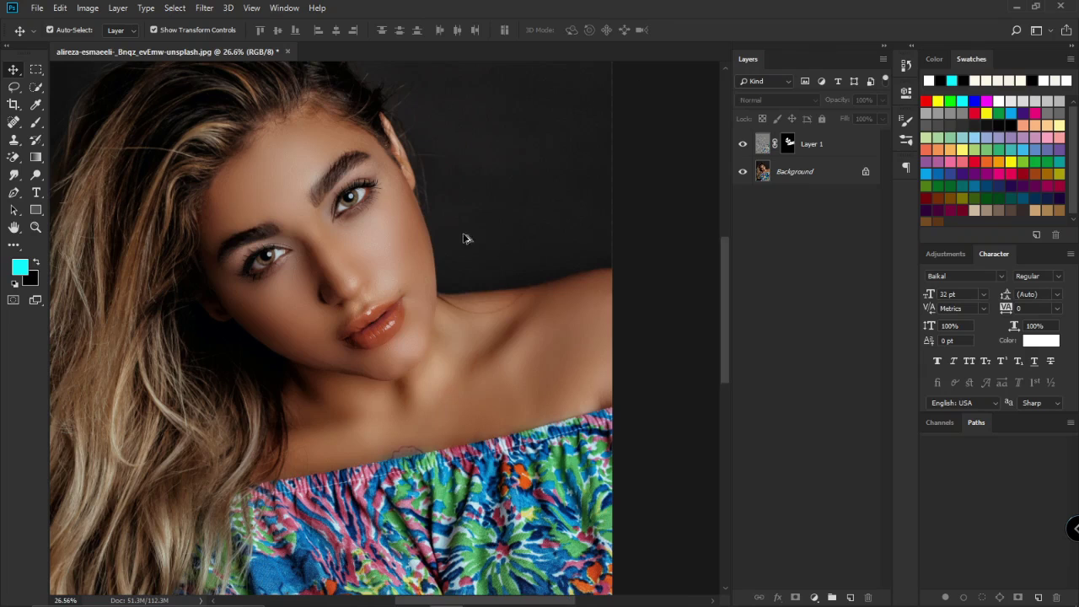
{"action": "scroll", "coordinate": [421, 248], "scroll_direction": "up", "scroll_amount": 1}
{"action": "scroll", "coordinate": [506, 219], "scroll_direction": "up", "scroll_amount": 1}
{"action": "left_click", "coordinate": [742, 145]}
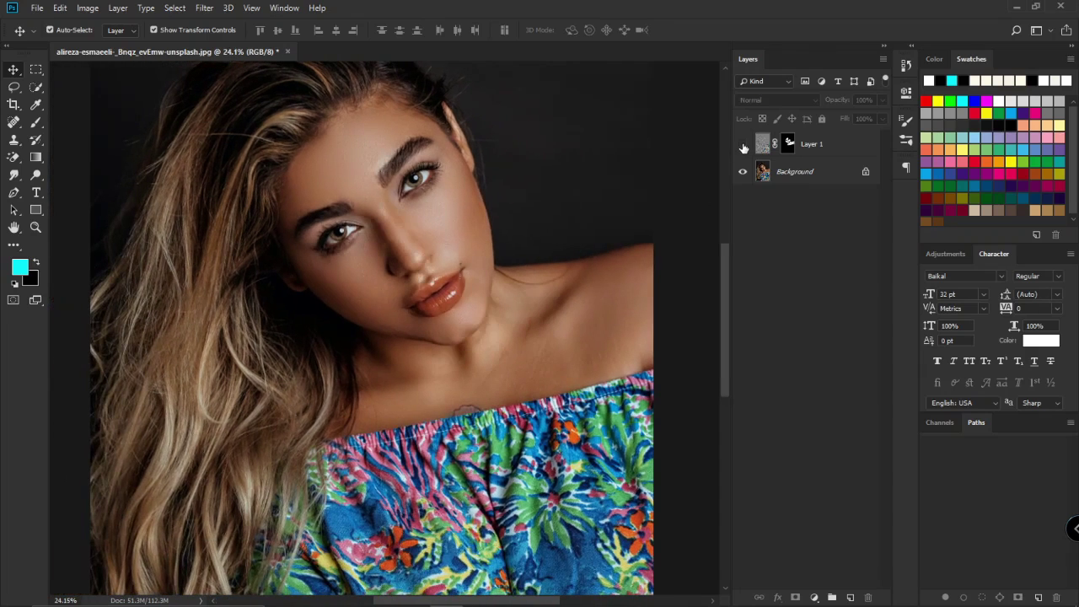
{"action": "left_click", "coordinate": [743, 145]}
{"action": "scroll", "coordinate": [549, 212], "scroll_direction": "down", "scroll_amount": 2}
{"action": "scroll", "coordinate": [546, 216], "scroll_direction": "down", "scroll_amount": 1}
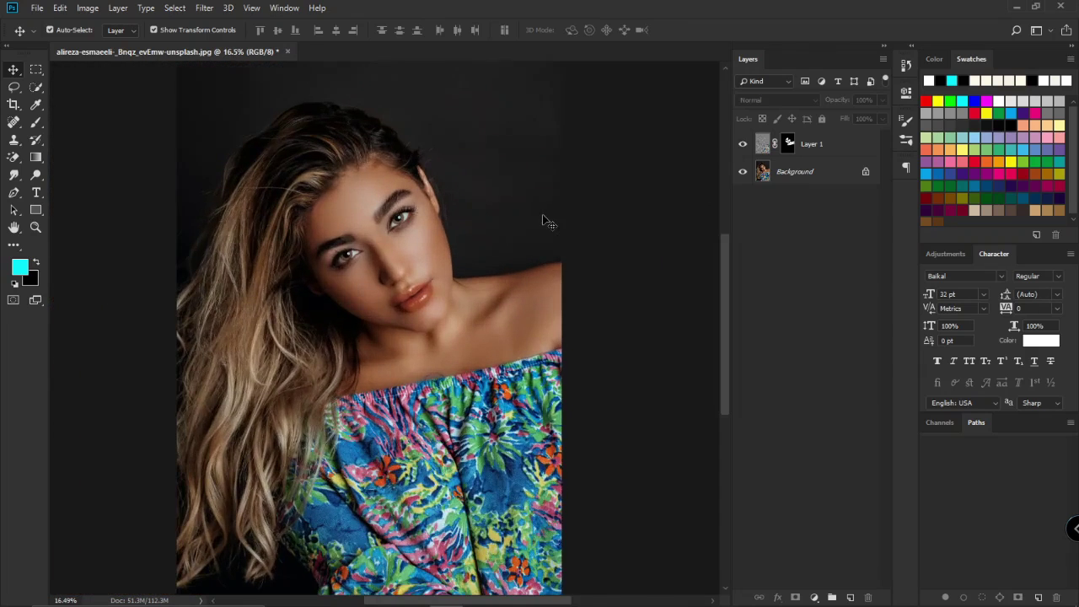
{"action": "scroll", "coordinate": [546, 221], "scroll_direction": "down", "scroll_amount": 1}
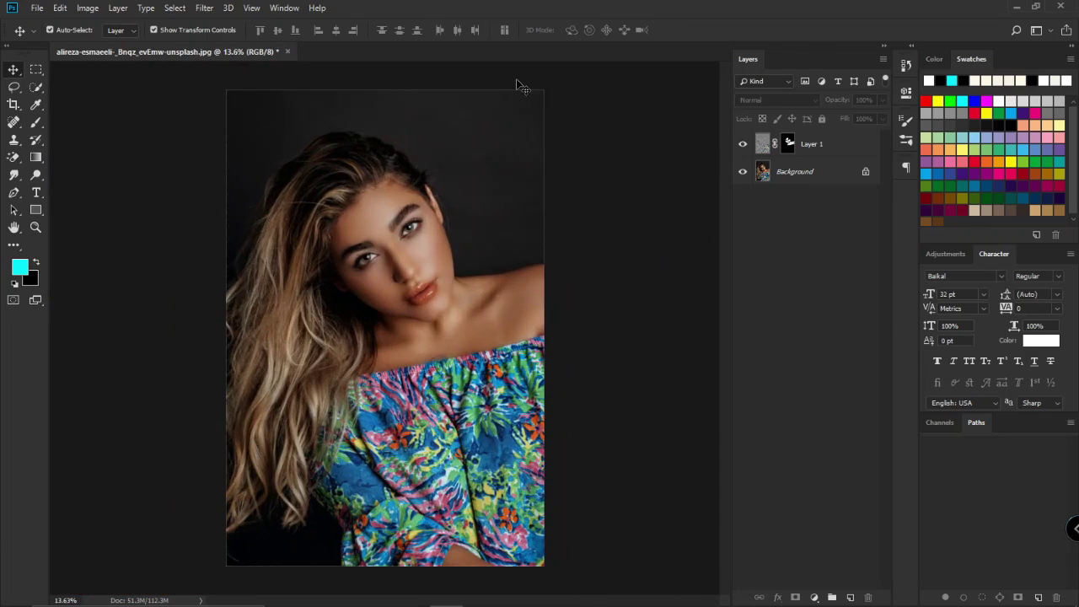